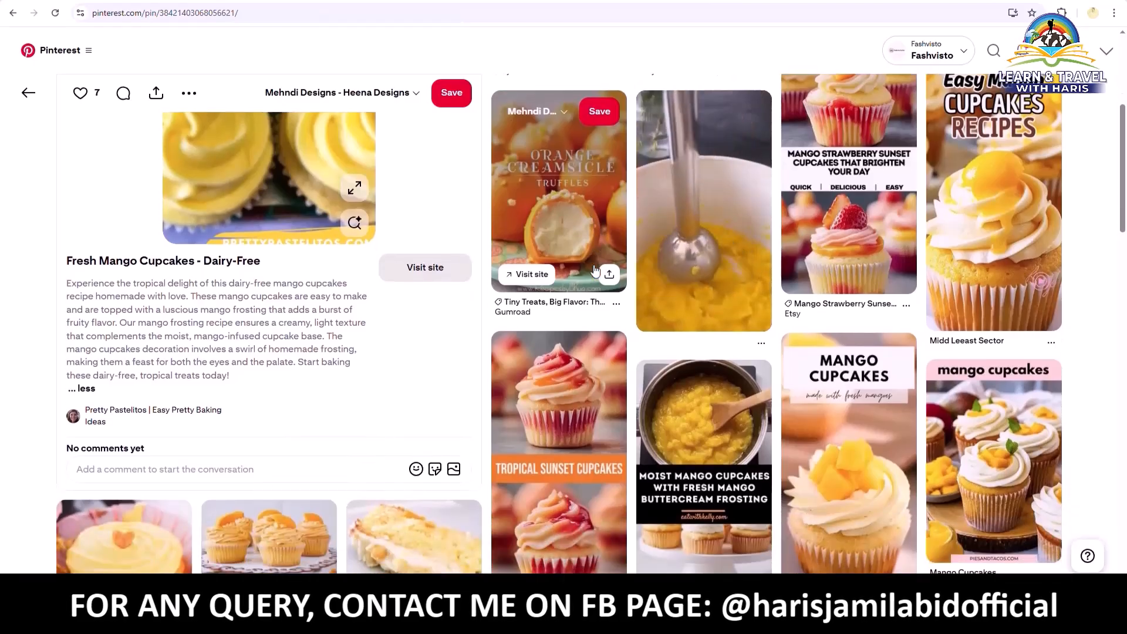
Open Pinterest's main menu with its Shortcuts, Create content and Manage campaigns options
scroll(594, 270, "up", 4)
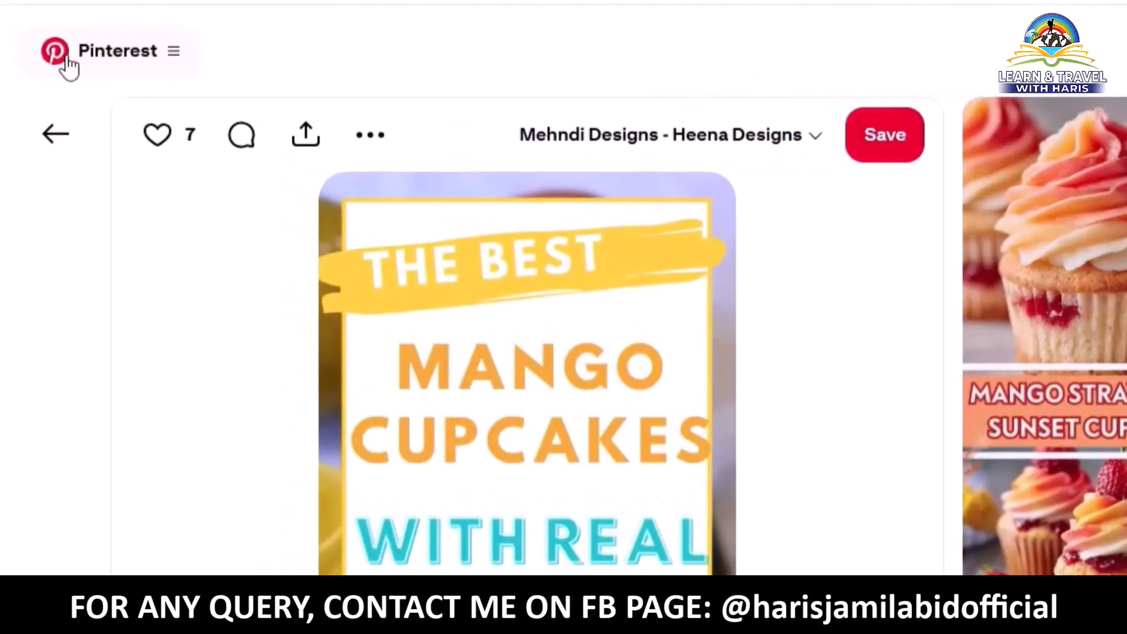
left_click(139, 67)
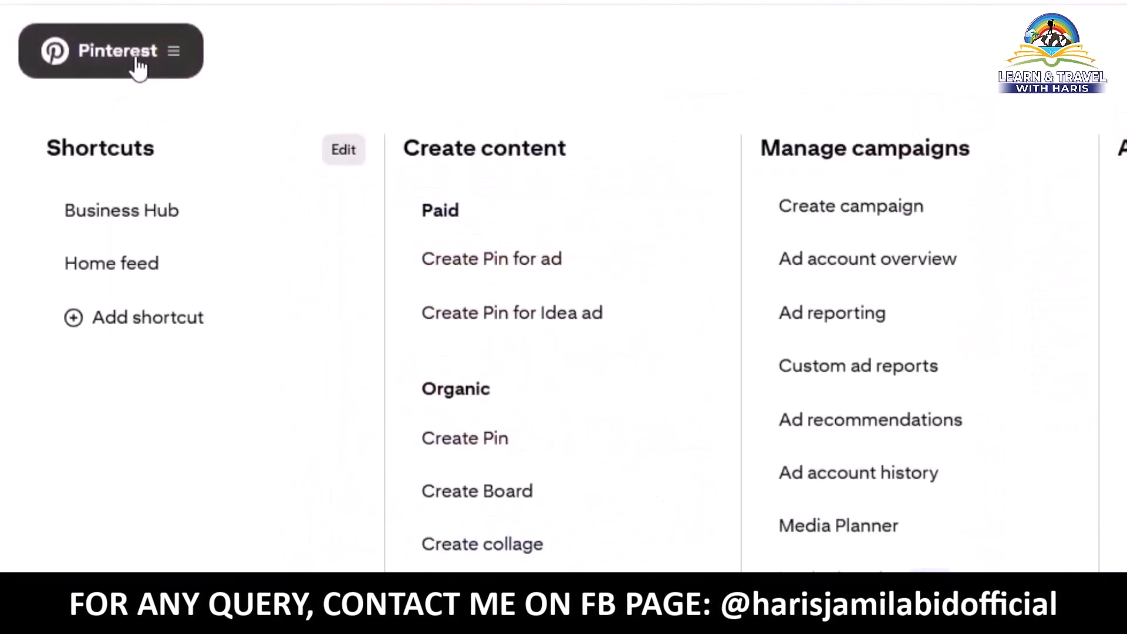
Start a Create Pin draft with the snowy mountain photo, then switch to the ChatGPT chat
left_click(482, 442)
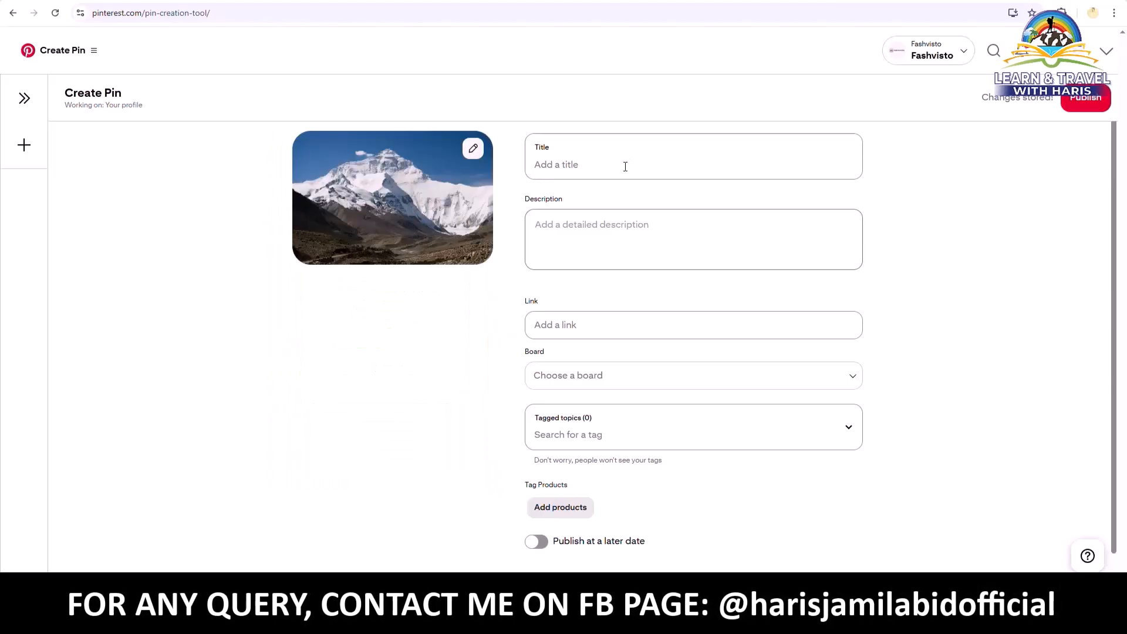
left_click(624, 167)
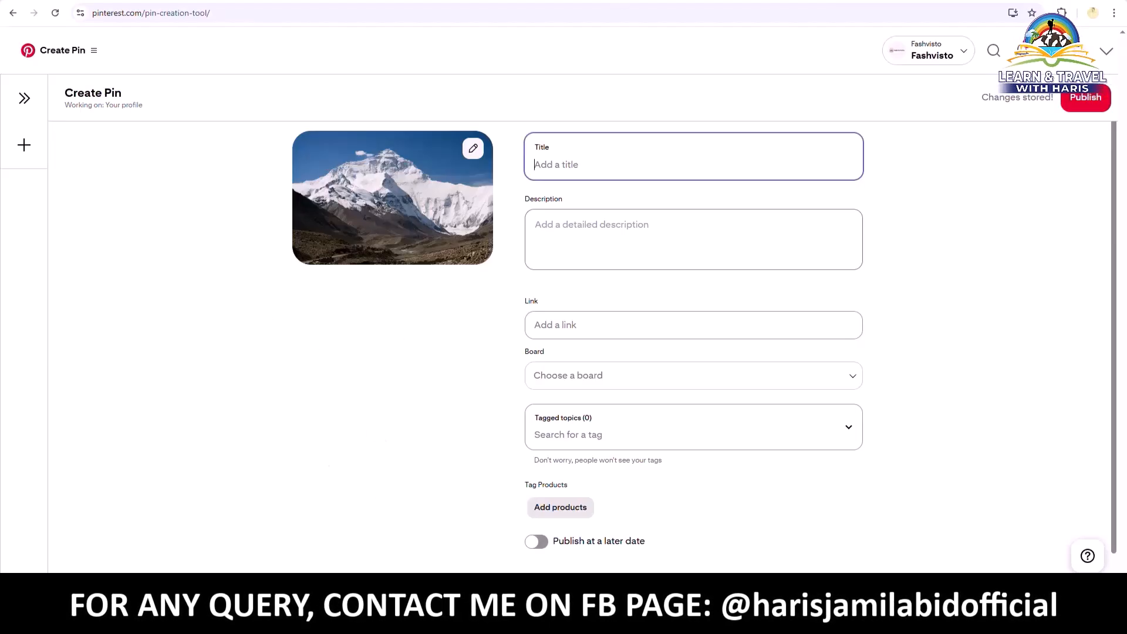
key("ctrl+Tab")
Paste the ChatGPT title '12 Easy Canva Tutorial for Beginners Hacks' into the pin's title
scroll(600, 259, "up", 1)
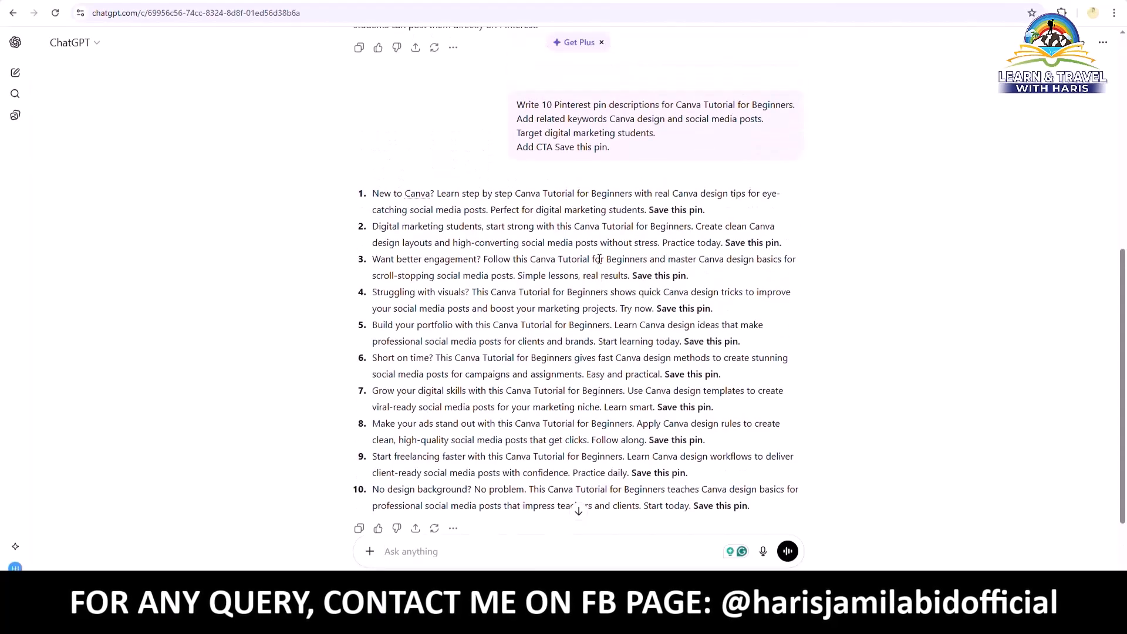
scroll(600, 264, "up", 7)
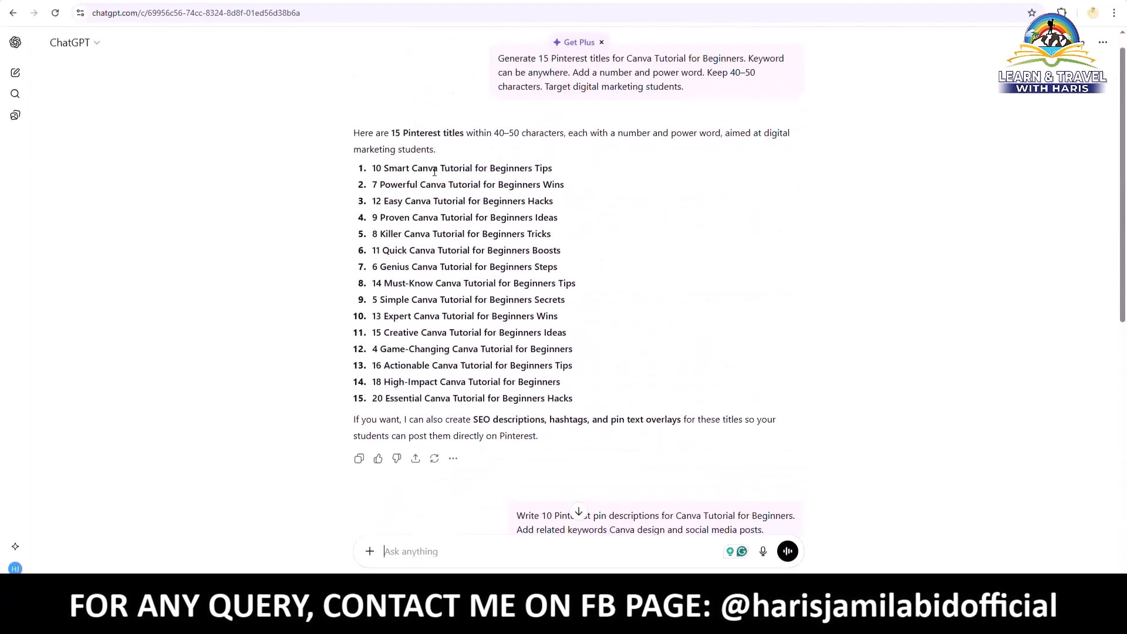
triple_click(434, 191)
triple_click(418, 203)
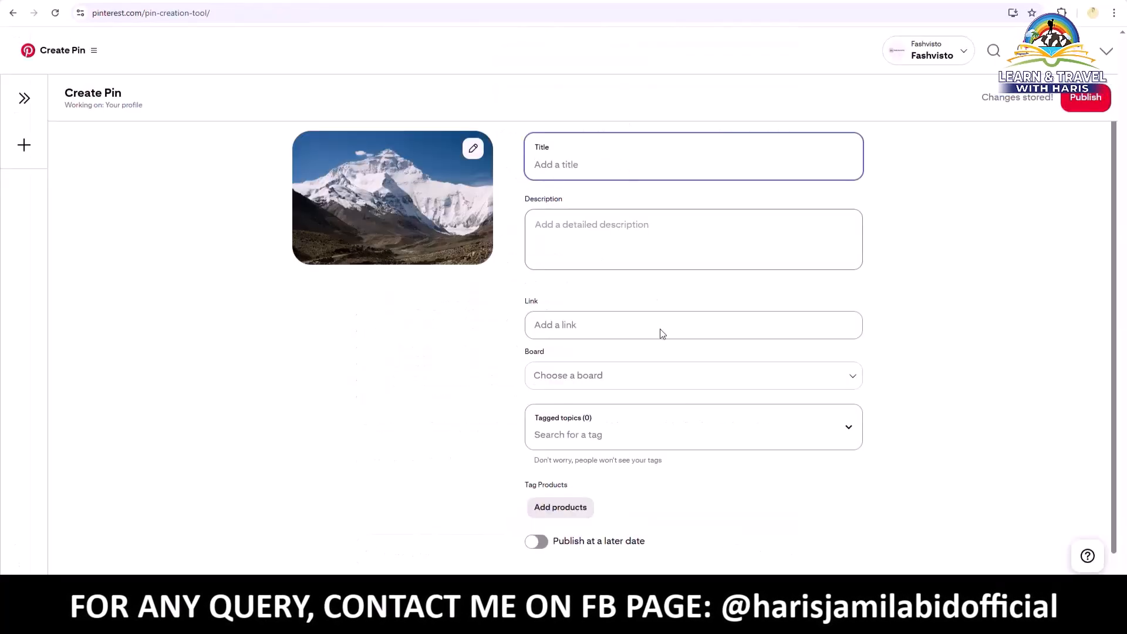
type("12 Easy Canva Tutorial for Beginners Hacks")
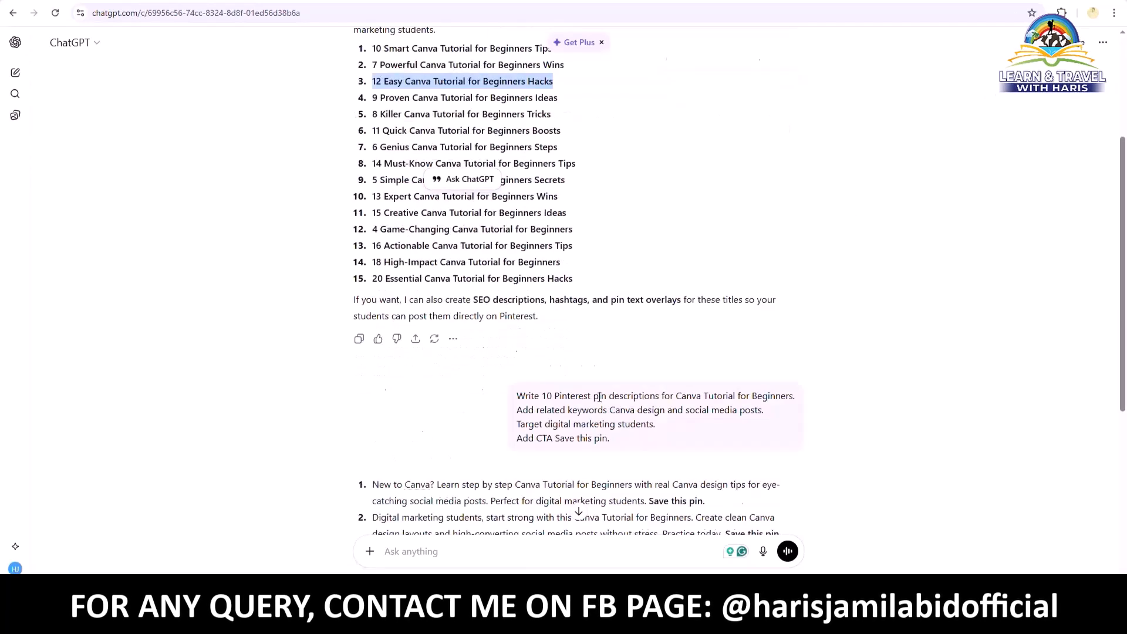
Copy ChatGPT's first suggested description into the pin's Description field
scroll(599, 397, "down", 4)
triple_click(508, 271)
key("ctrl+c")
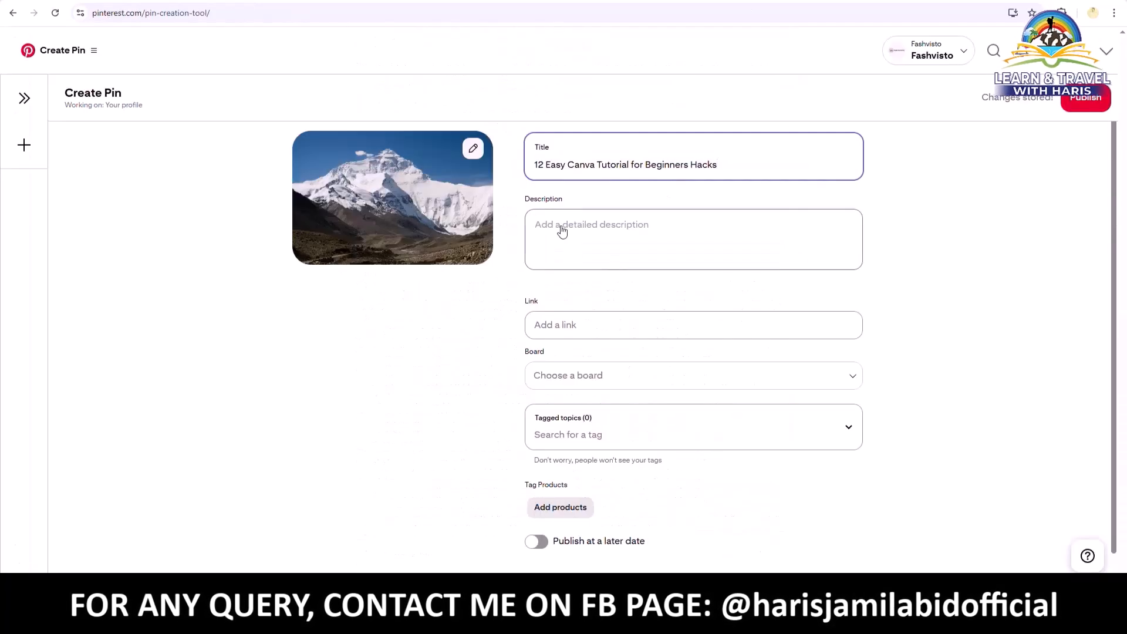
left_click(558, 226)
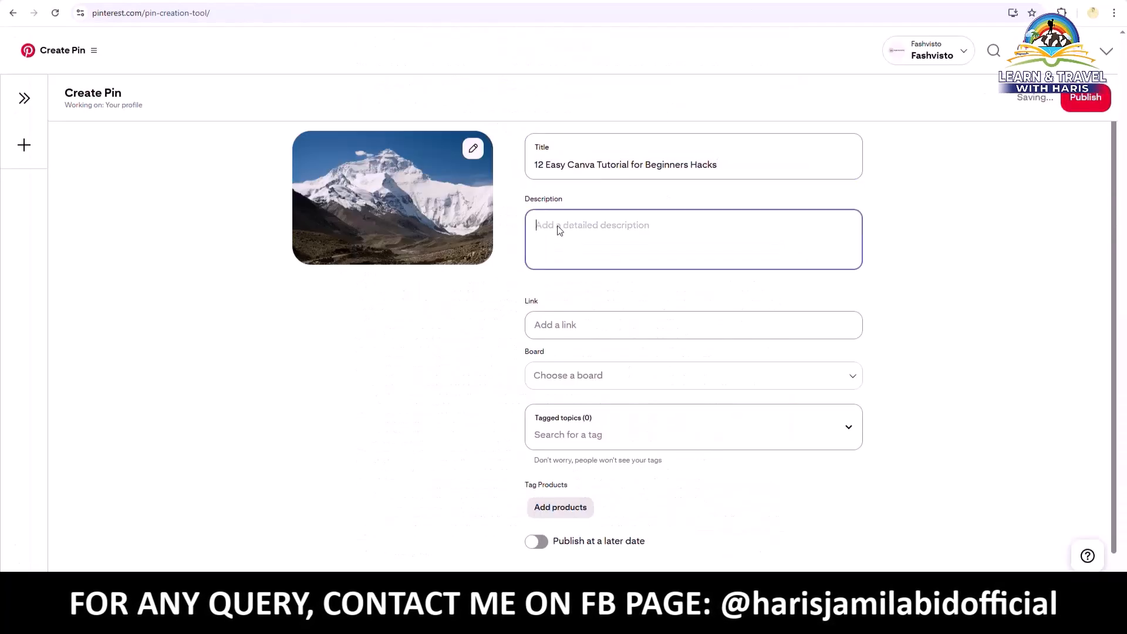
key("ctrl+v")
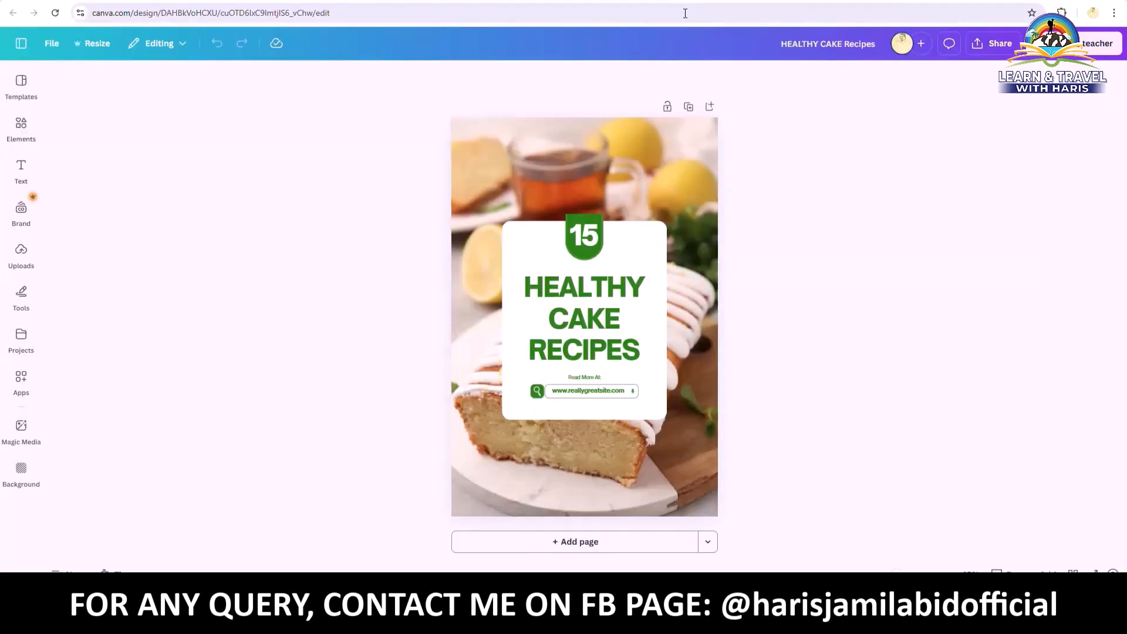
Paste the Canva design's web address into the pin's Link field
left_click(686, 12)
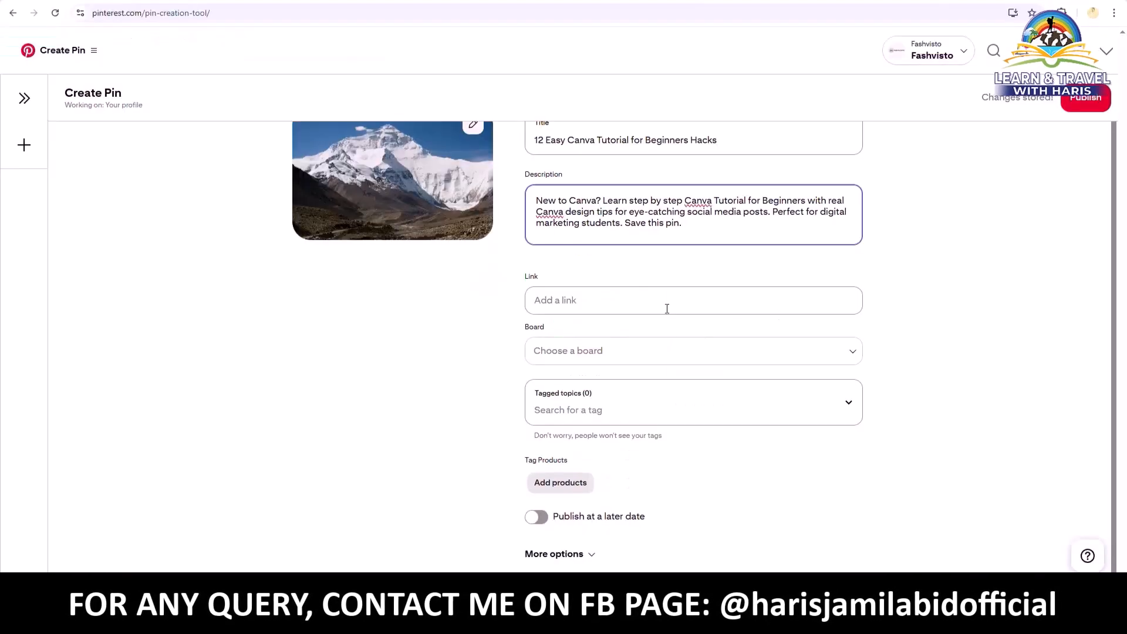
left_click(666, 307)
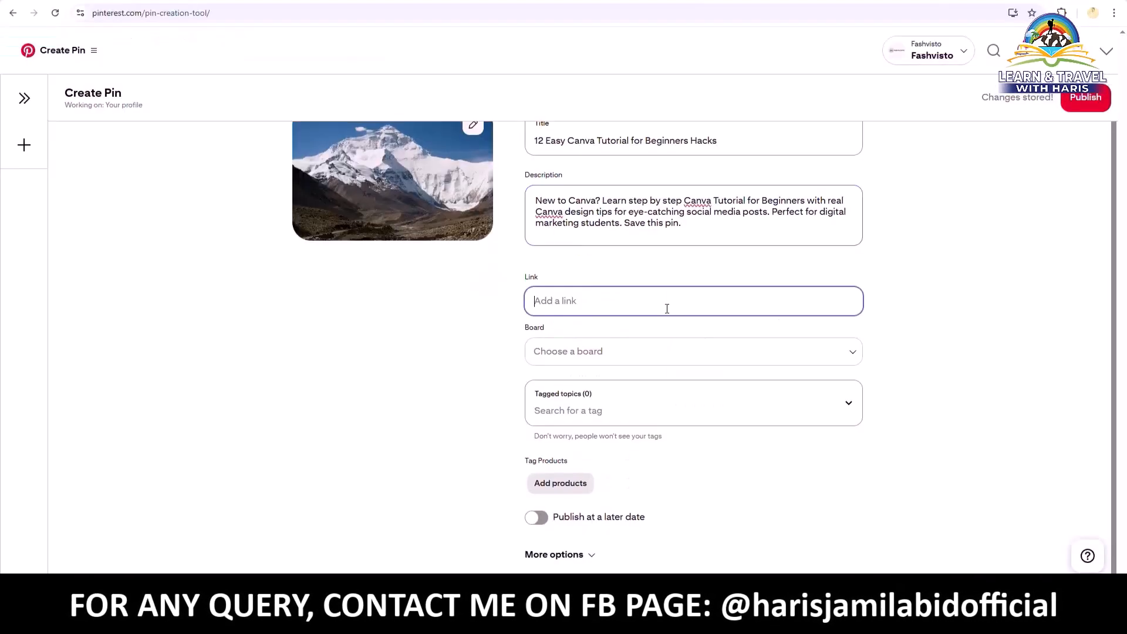
left_click(703, 325)
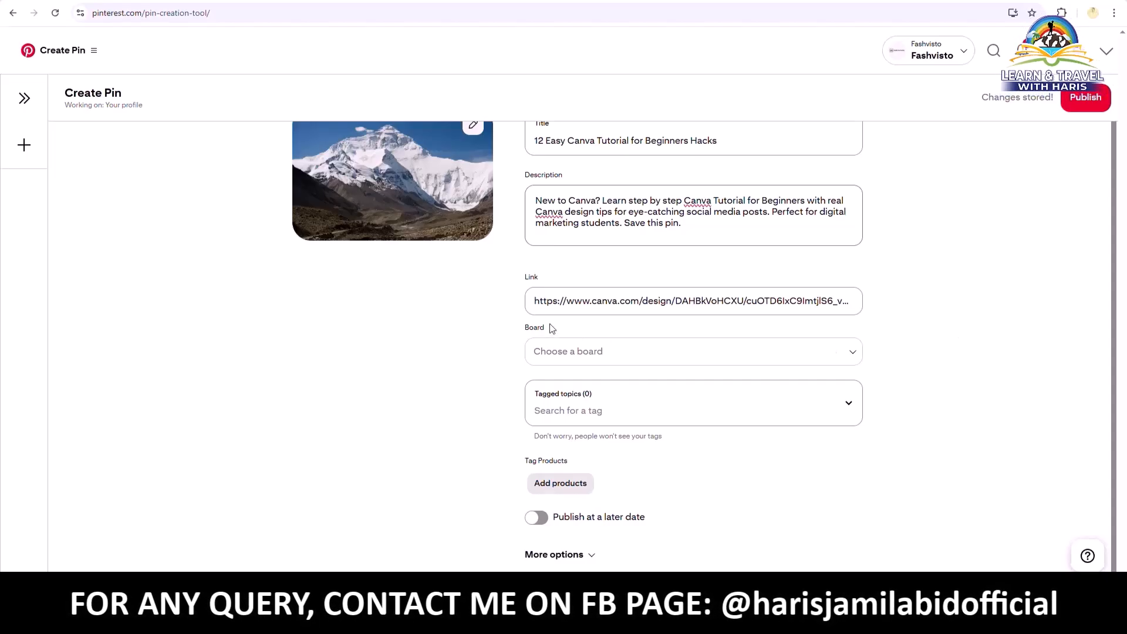
Search tagged topics for 'empower' and add Women Empowerment to the pin
left_click(639, 414)
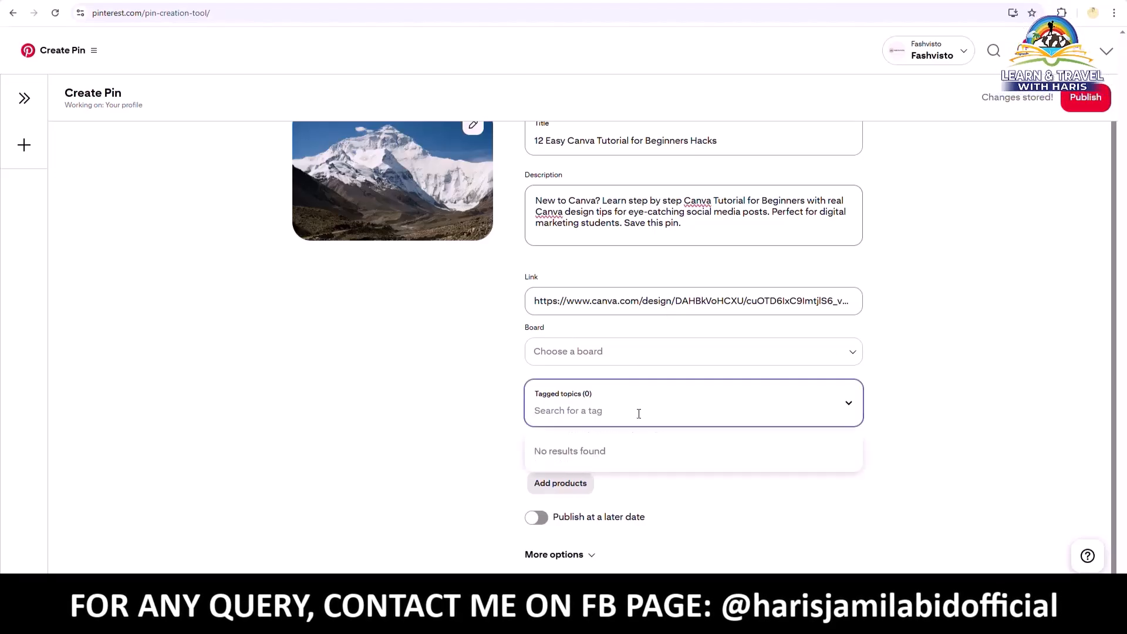
type("canva")
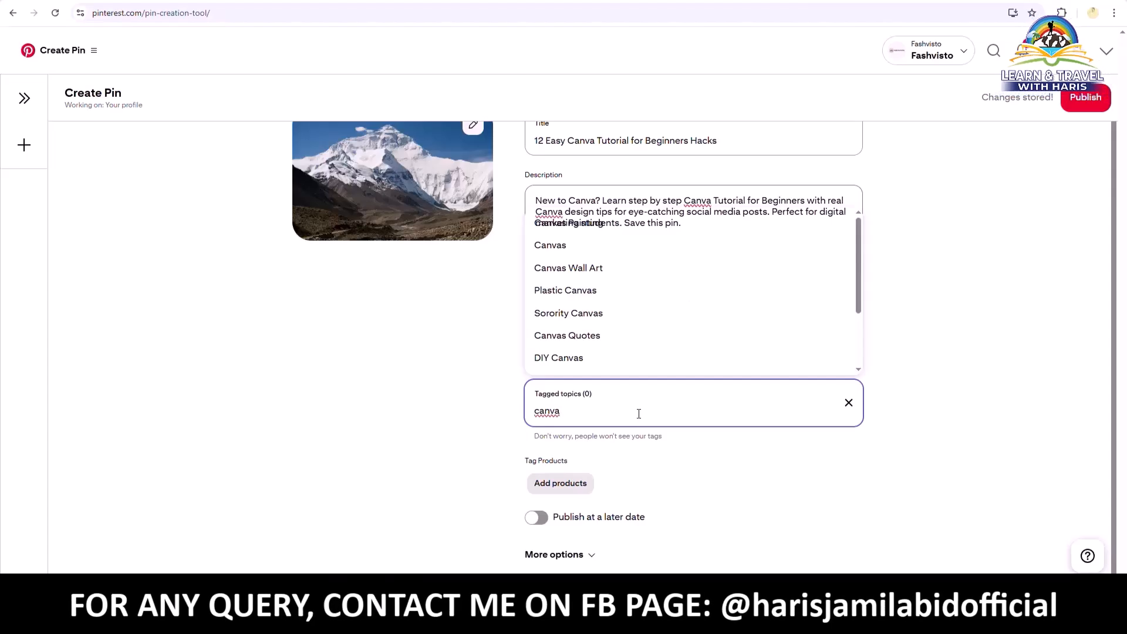
key("BackSpace")
key("BackSpace")
key("BackSpace")
key("BackSpace")
key("BackSpace")
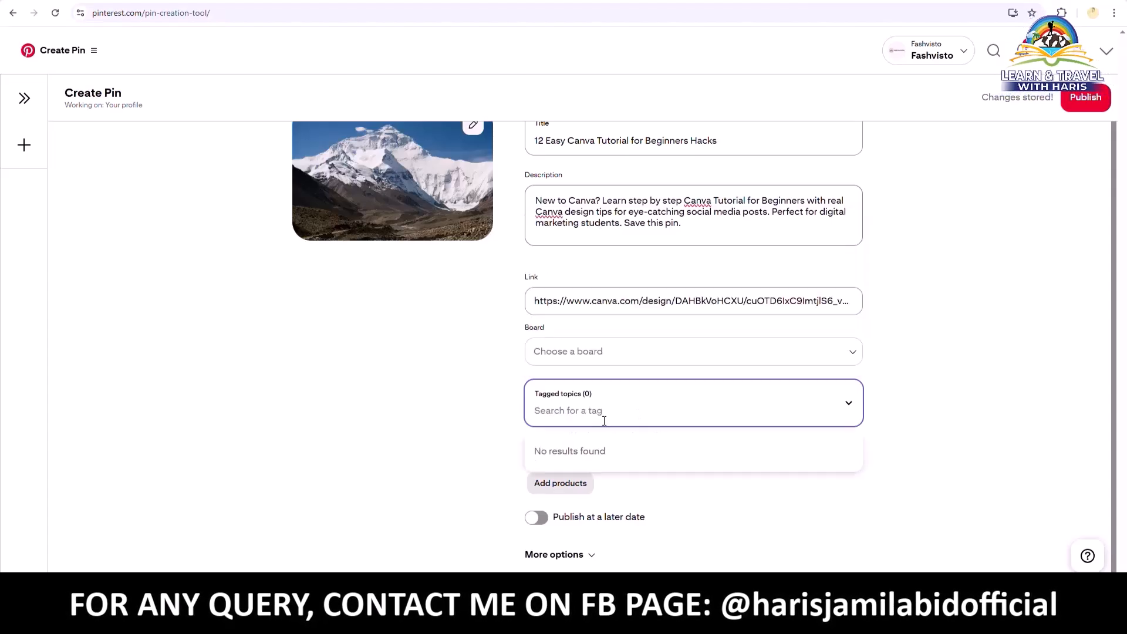
type("empower")
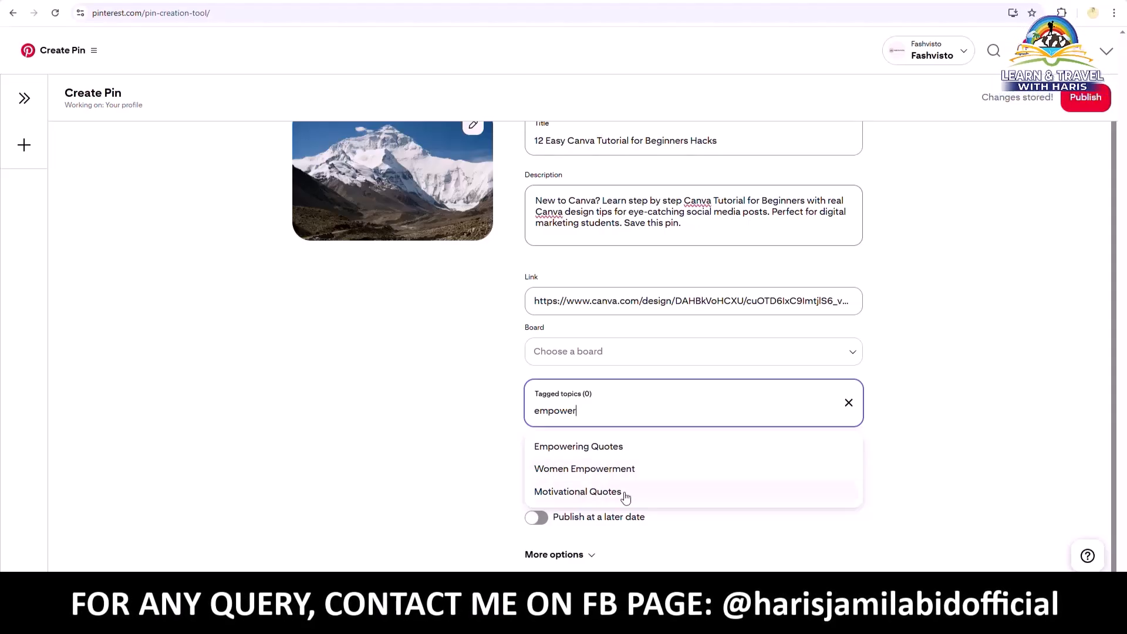
left_click(600, 467)
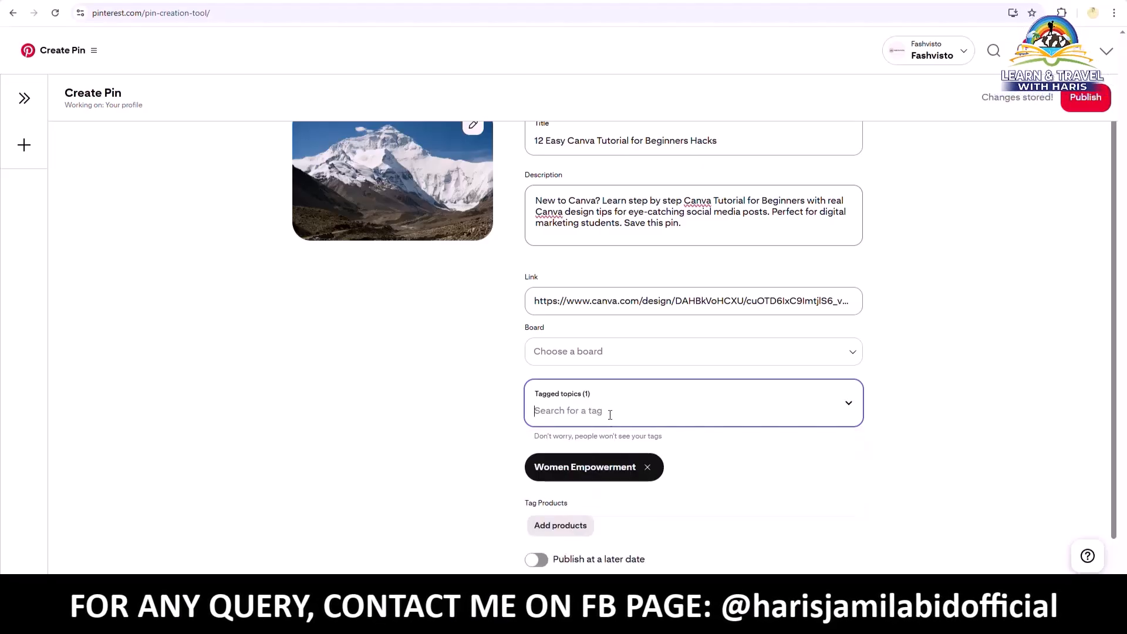
left_click(708, 225)
Add '#canva #canvatutorial #hacks' after a blank line below the description
key("Return")
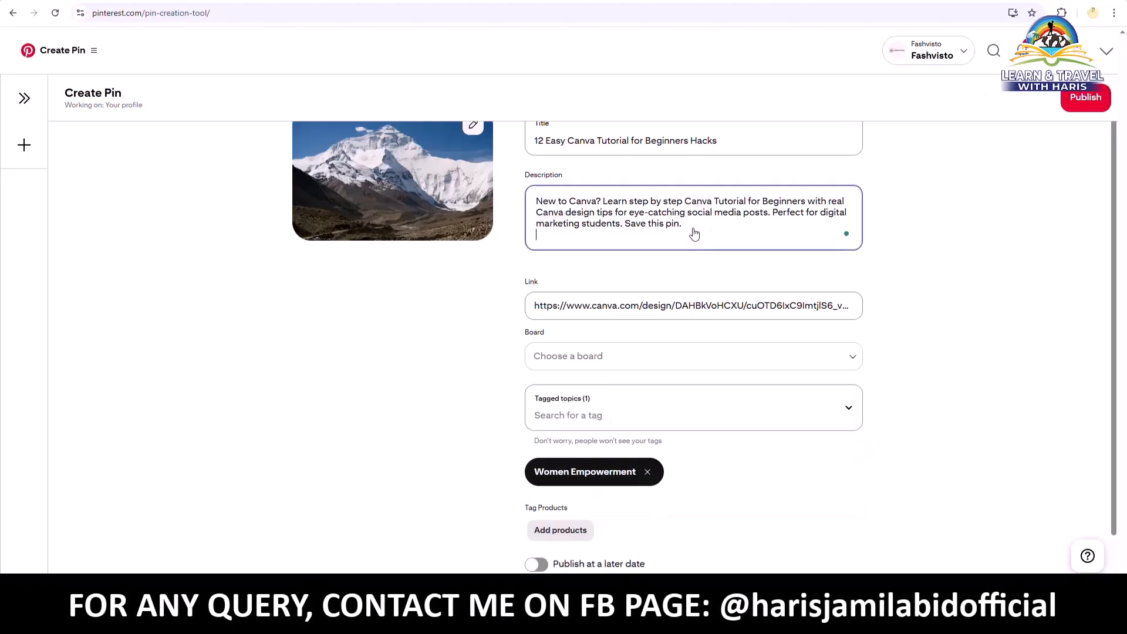
key("Return")
type("#canva #canva")
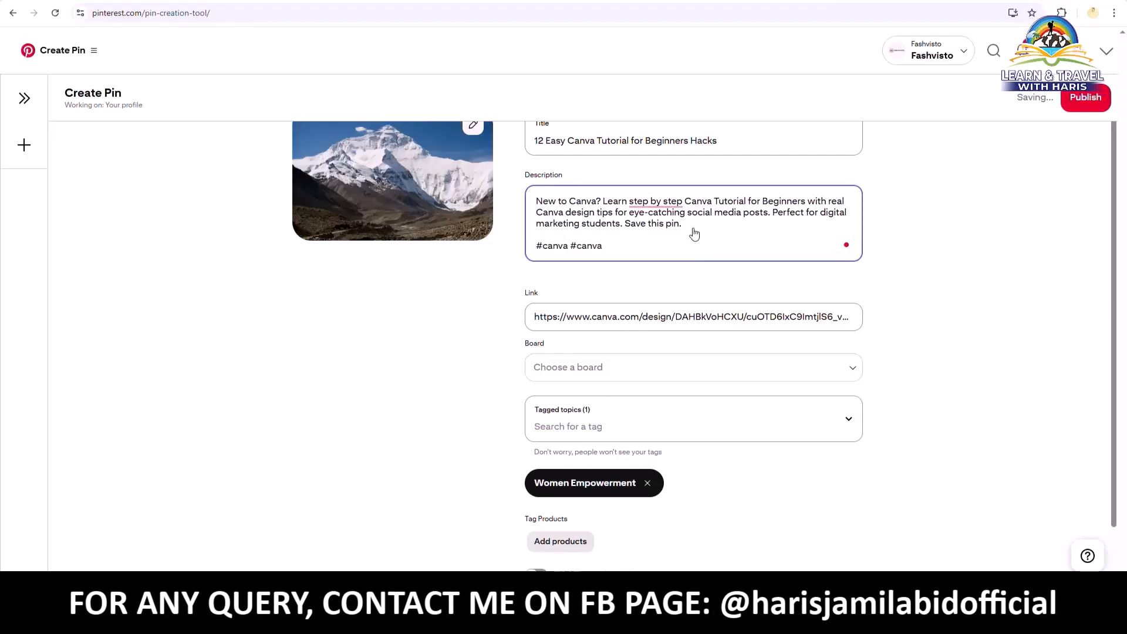
type("tutorial")
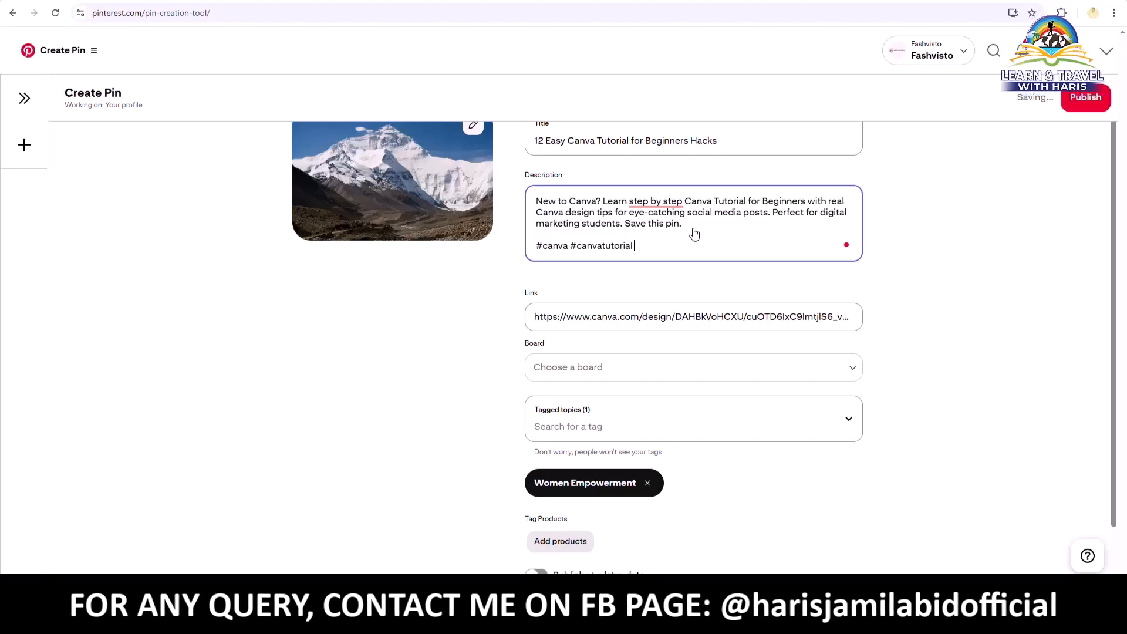
type(" #hacks")
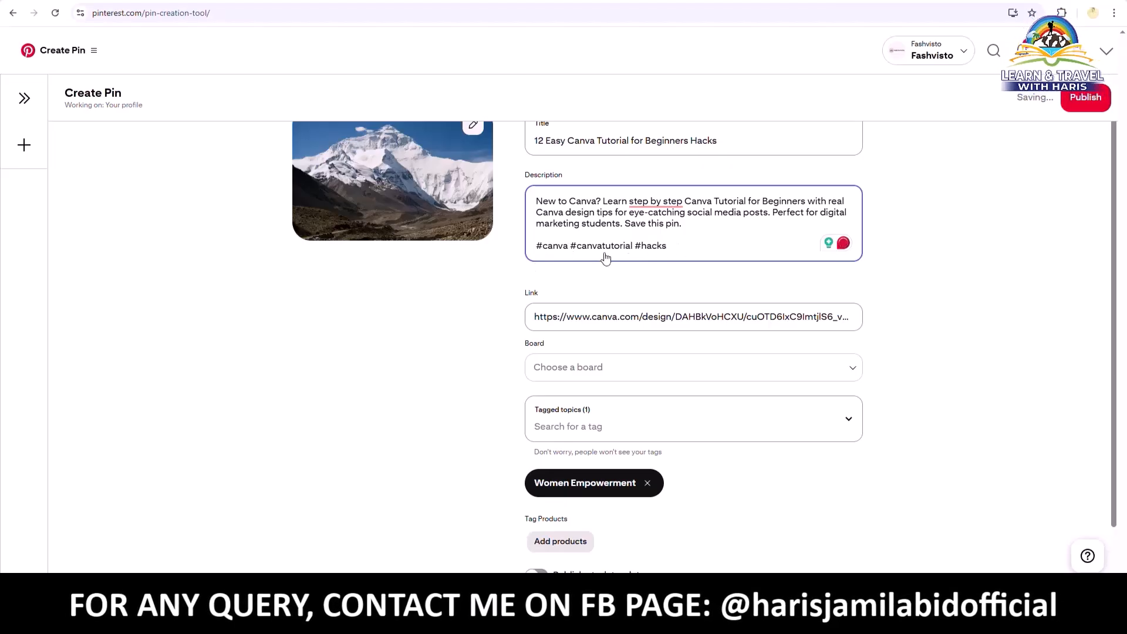
scroll(941, 340, "down", 1)
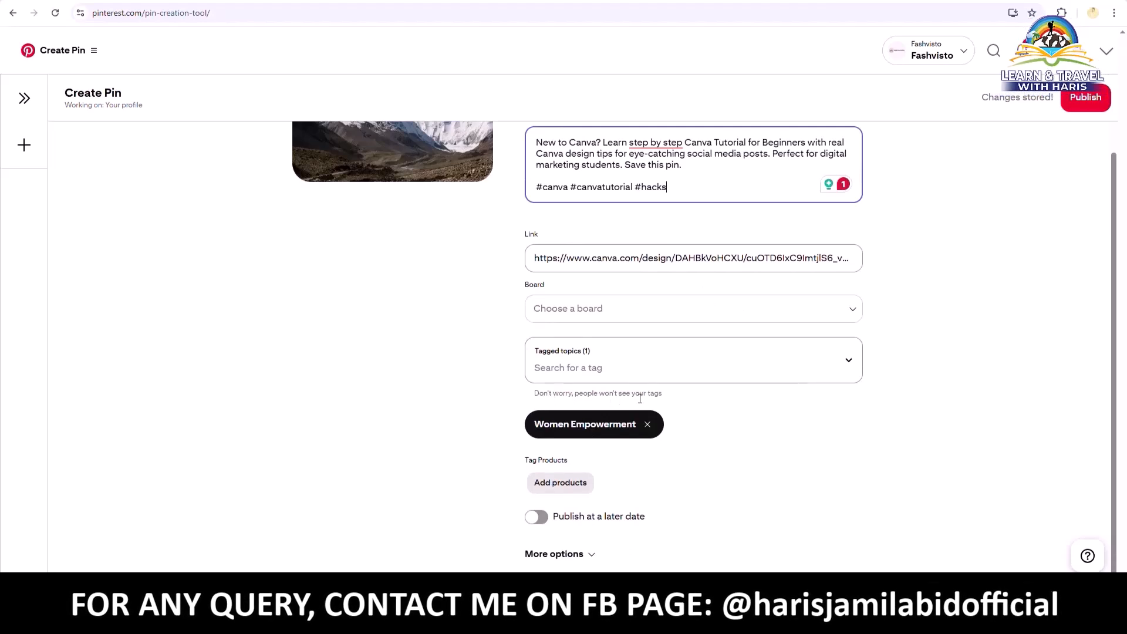
Browse topic matches for 'tutorial', then close suggestions keeping only Women Empowerment
left_click(612, 373)
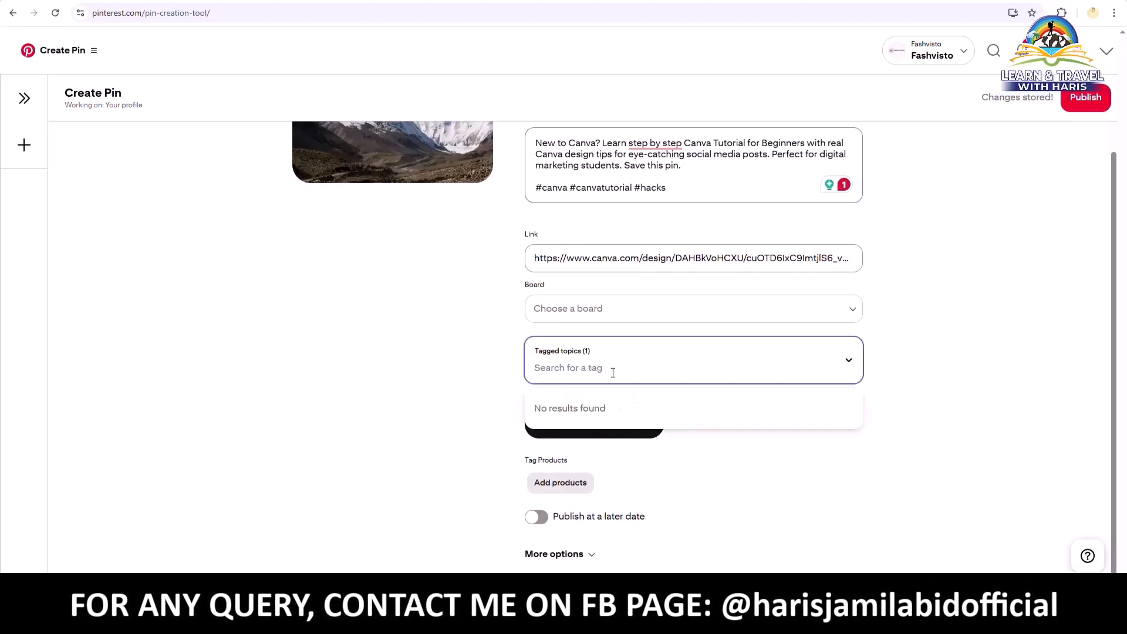
type("tut")
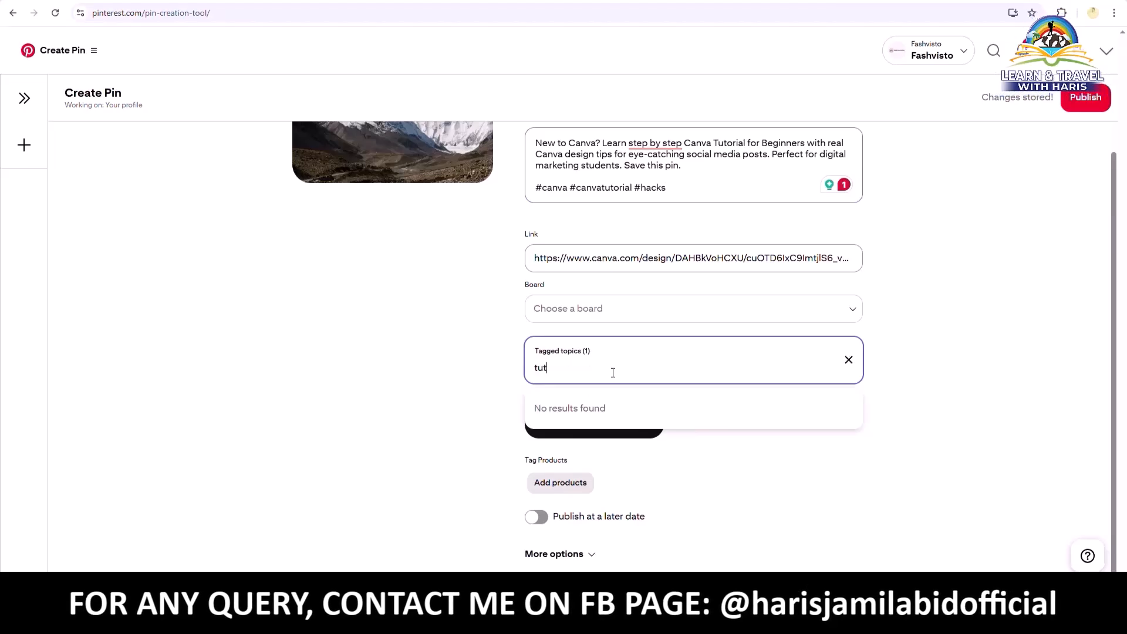
type("orial")
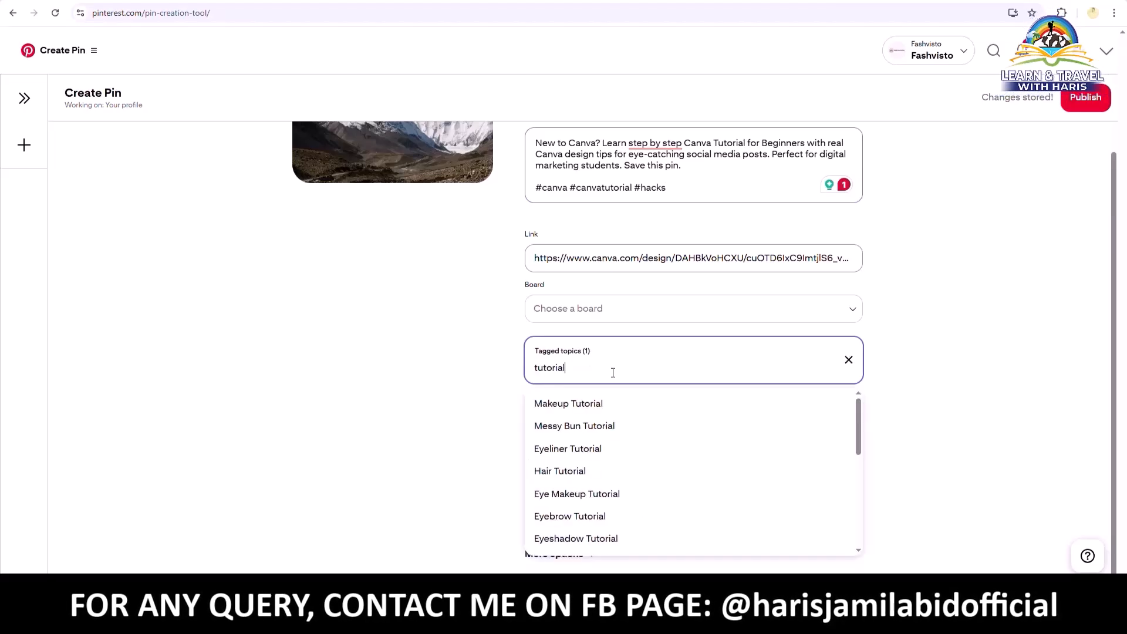
type("s")
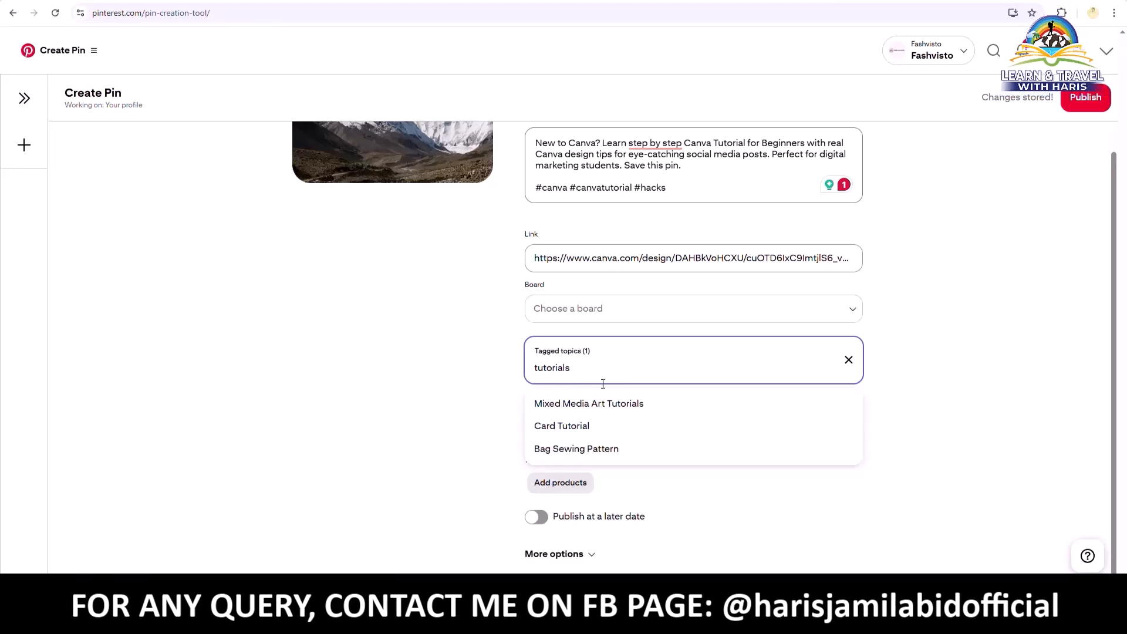
key("BackSpace")
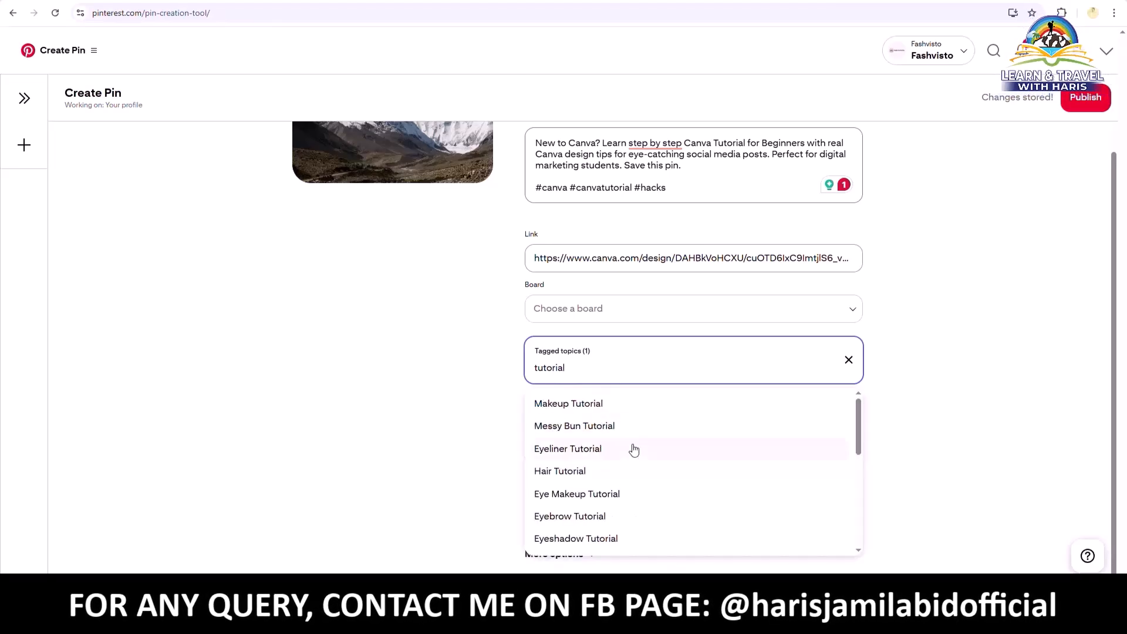
scroll(674, 468, "down", 1)
scroll(662, 487, "down", 2)
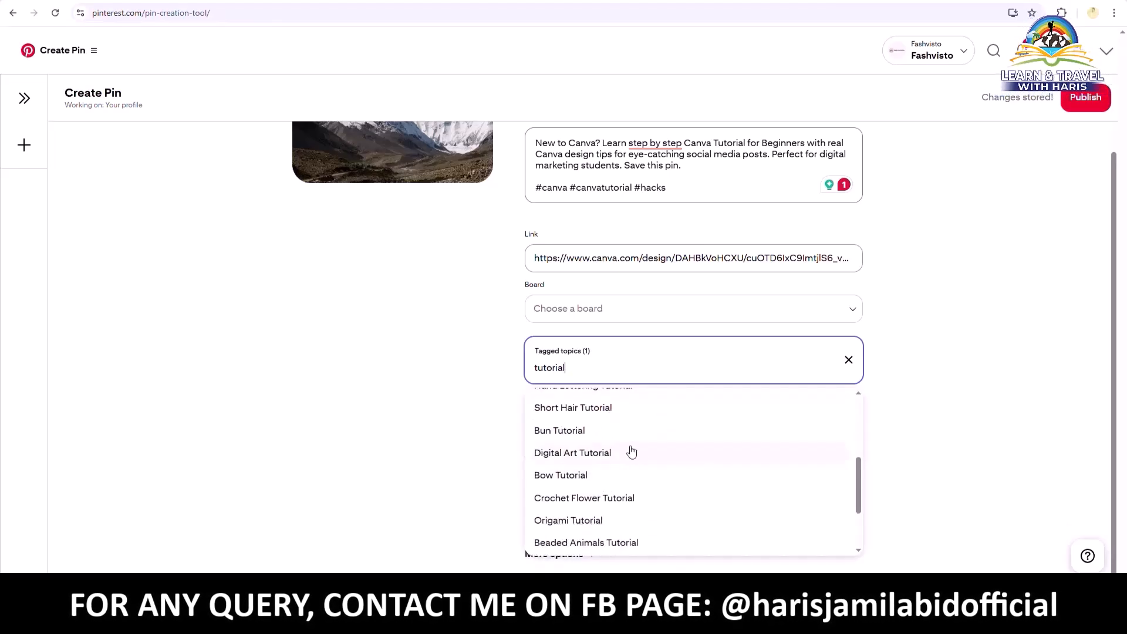
scroll(664, 455, "down", 2)
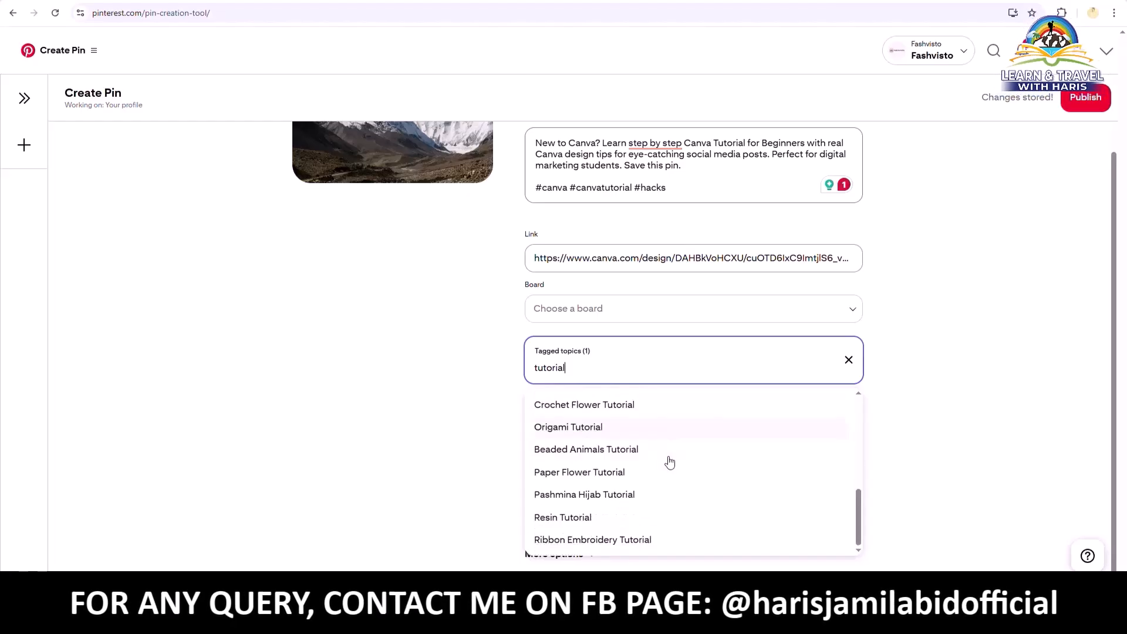
left_click(992, 400)
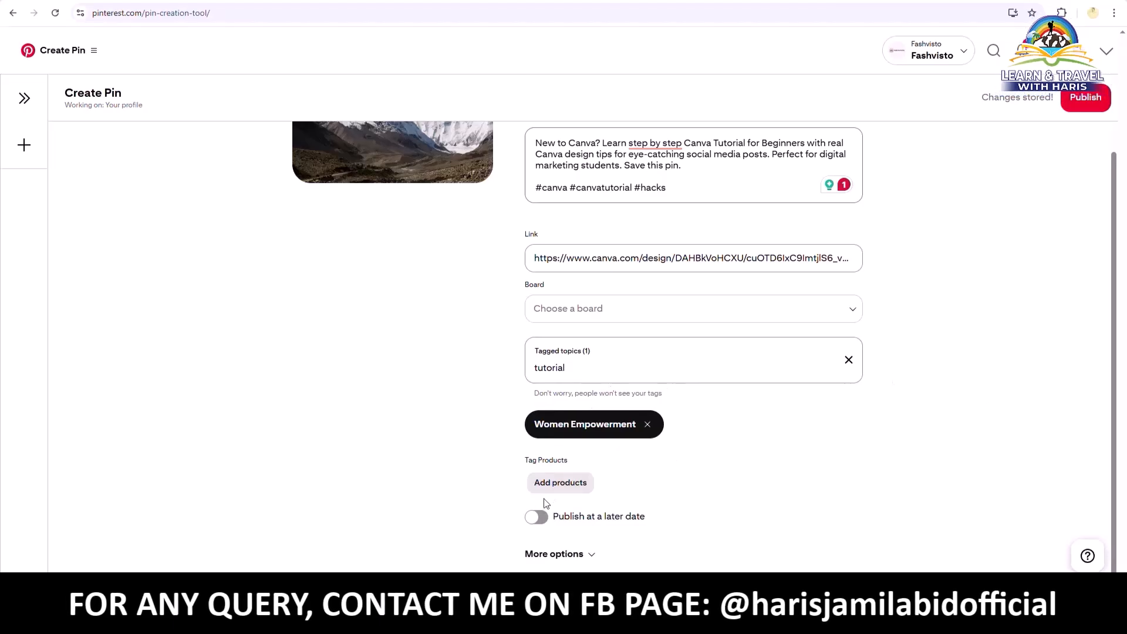
scroll(489, 346, "up", 1)
scroll(491, 352, "down", 1)
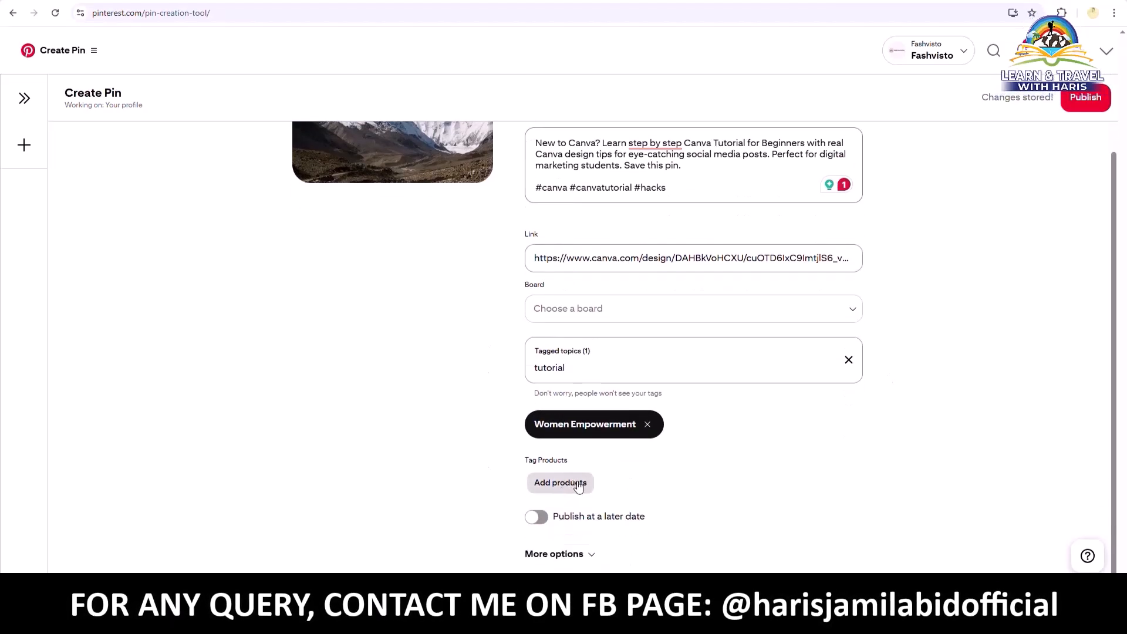
Tag the AirPods silicone case from a Daraz product link, marked as an affiliate link
left_click(561, 484)
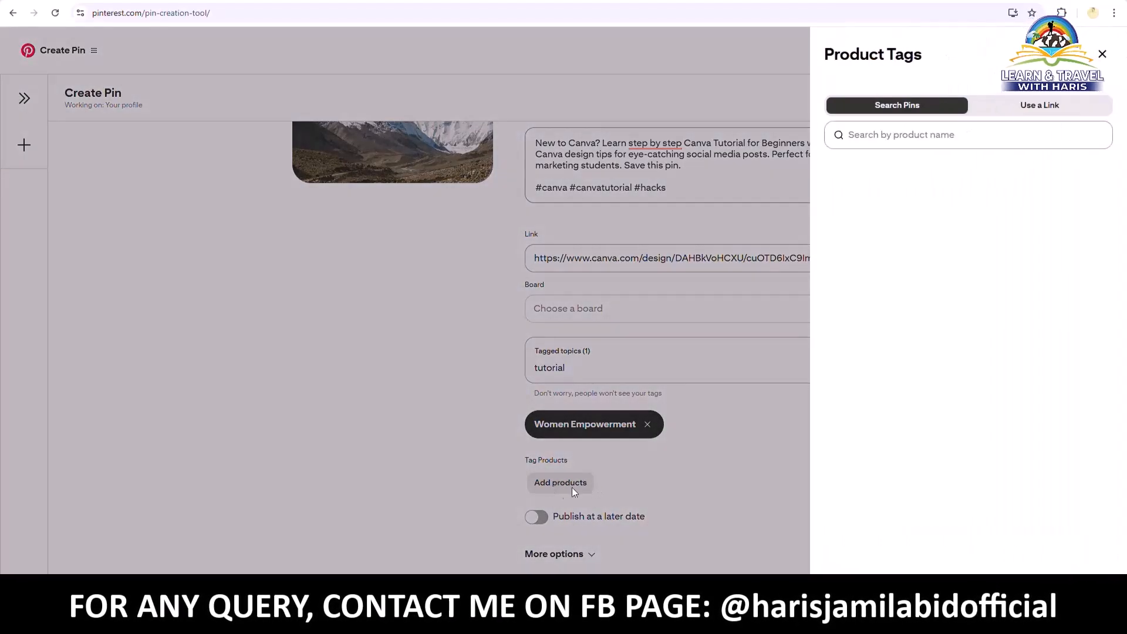
left_click(900, 144)
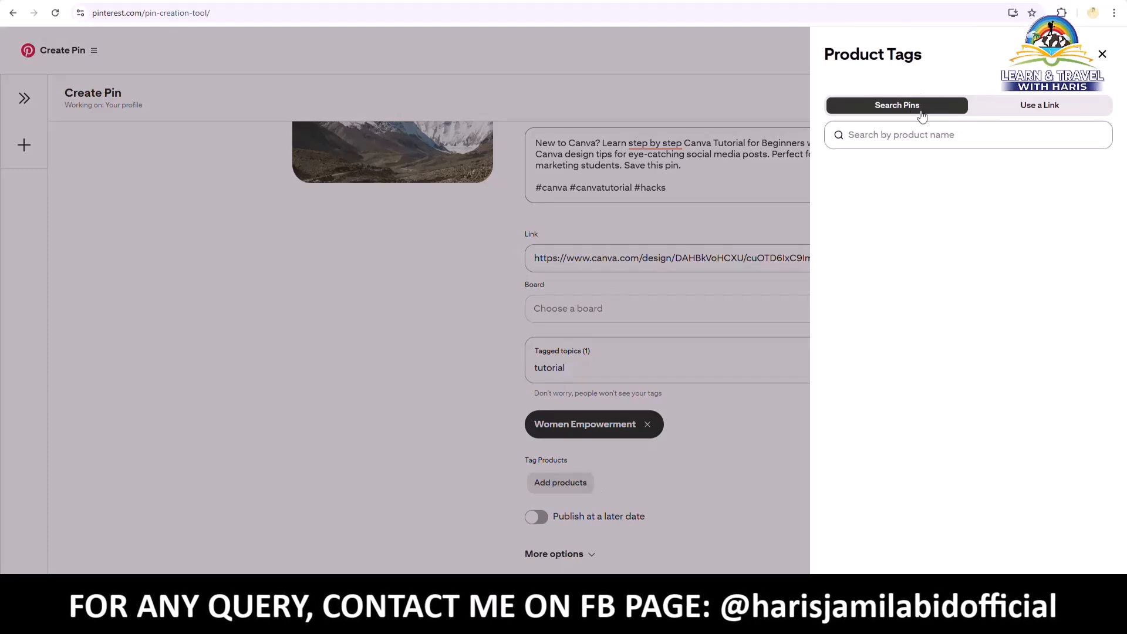
left_click(1056, 109)
left_click(934, 136)
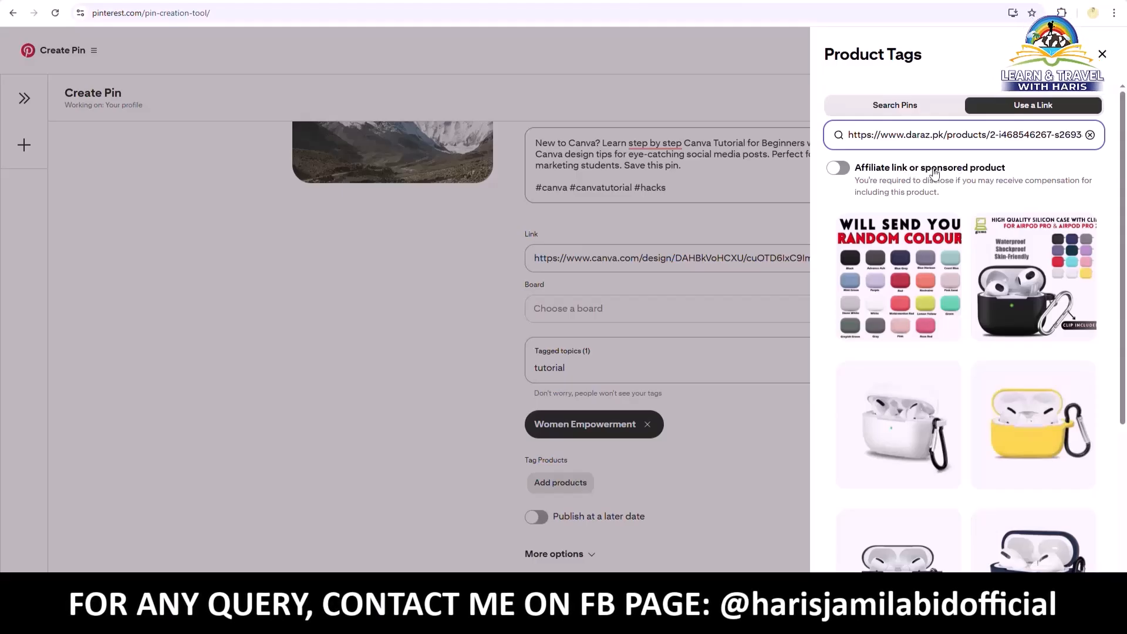
left_click(853, 176)
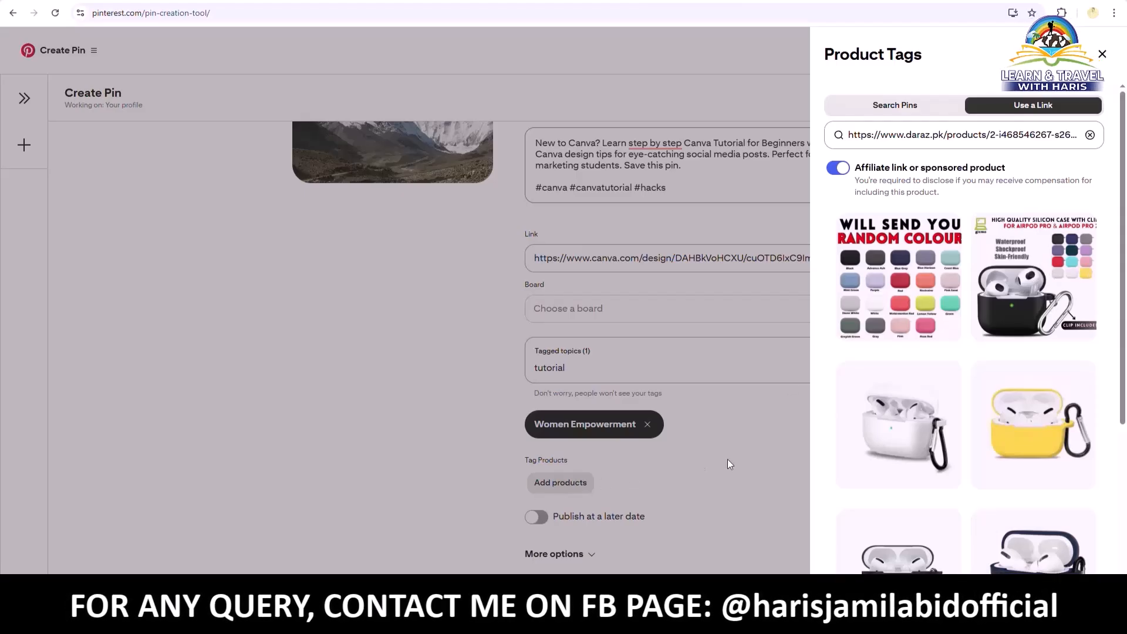
left_click(1048, 282)
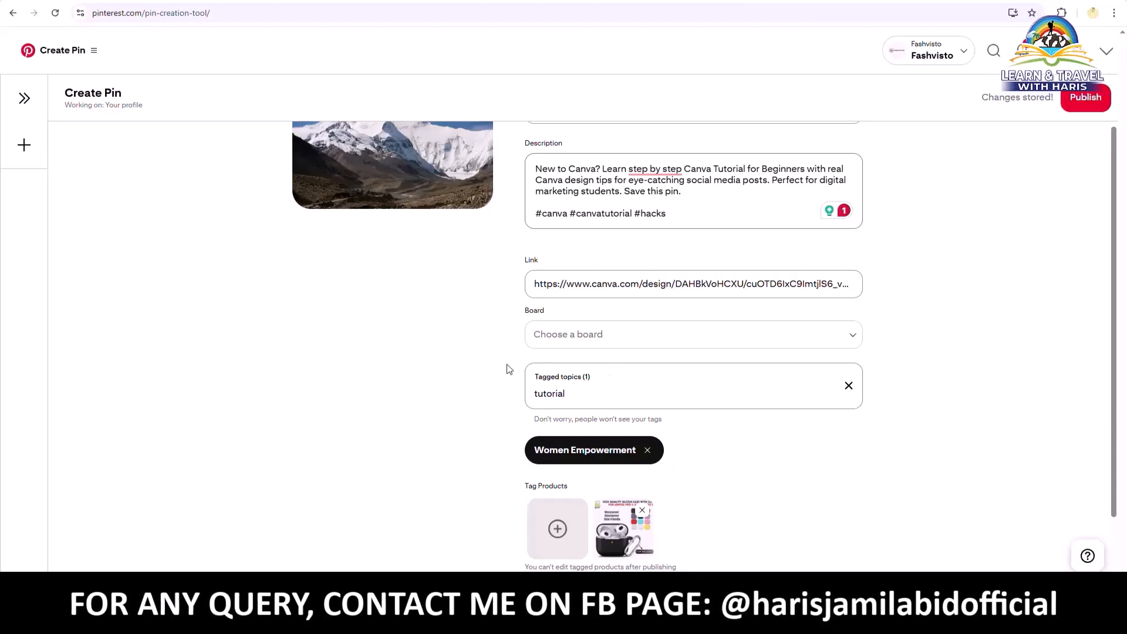
Turn on Publish at a later date and set it to 02/20/2026, 05:00 AM
scroll(508, 369, "down", 2)
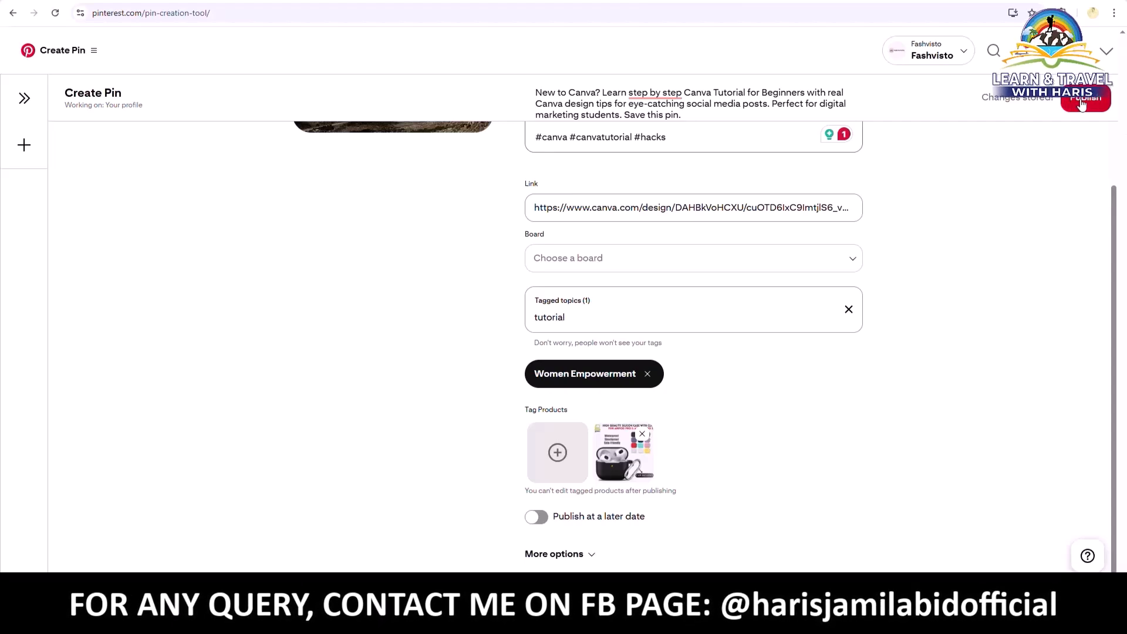
left_click(536, 517)
scroll(895, 371, "down", 1)
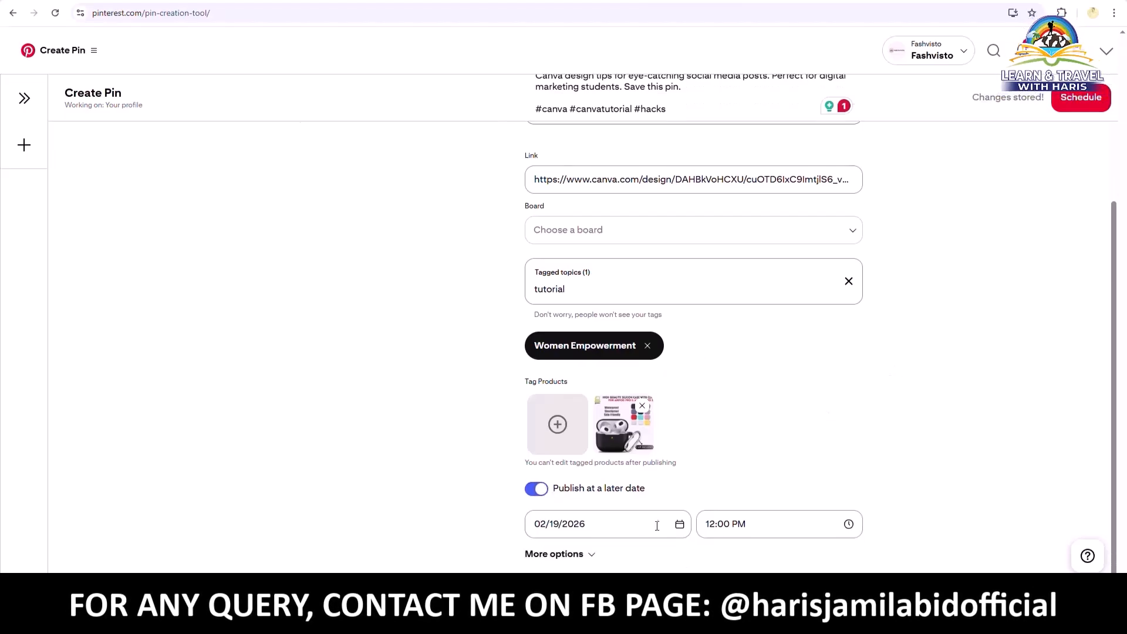
left_click(637, 526)
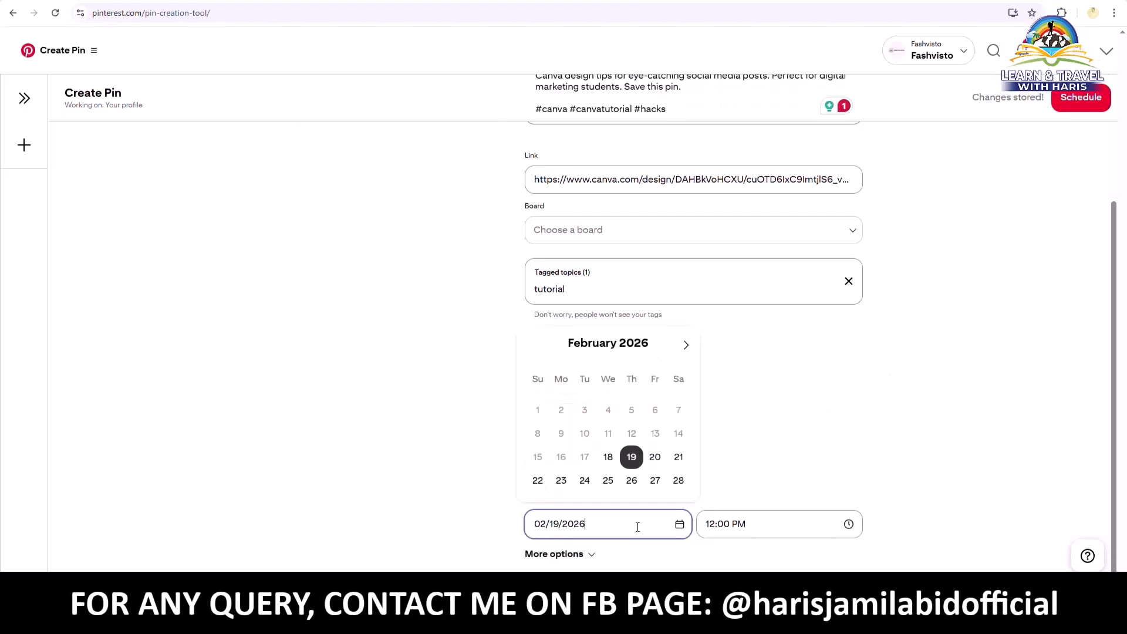
left_click(655, 458)
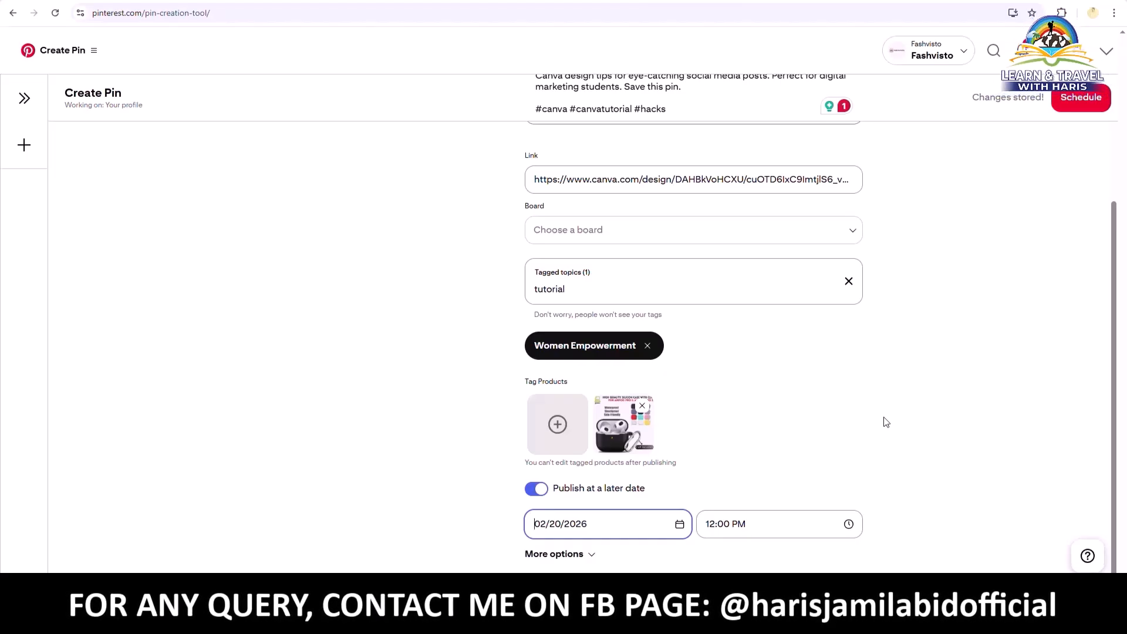
left_click(718, 529)
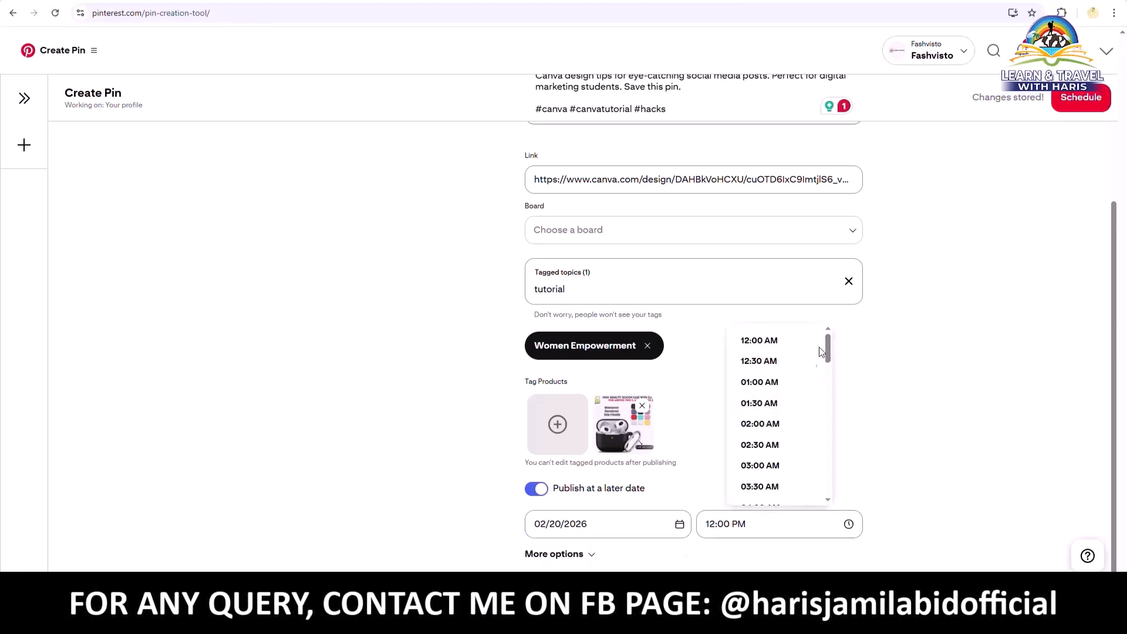
scroll(830, 350, "down", 3)
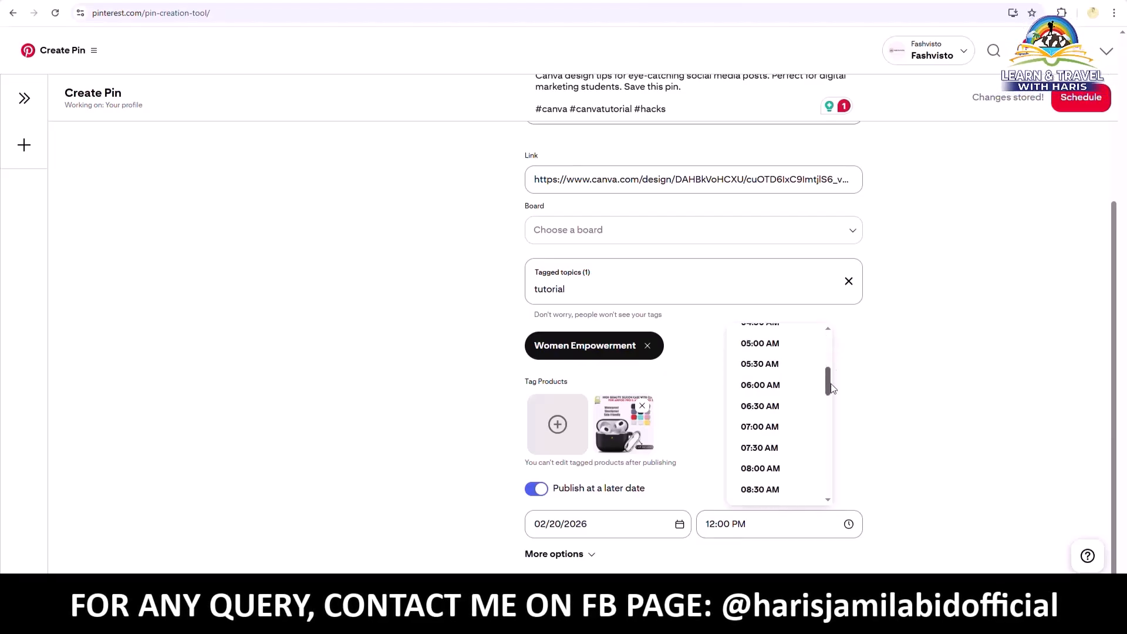
left_click(795, 347)
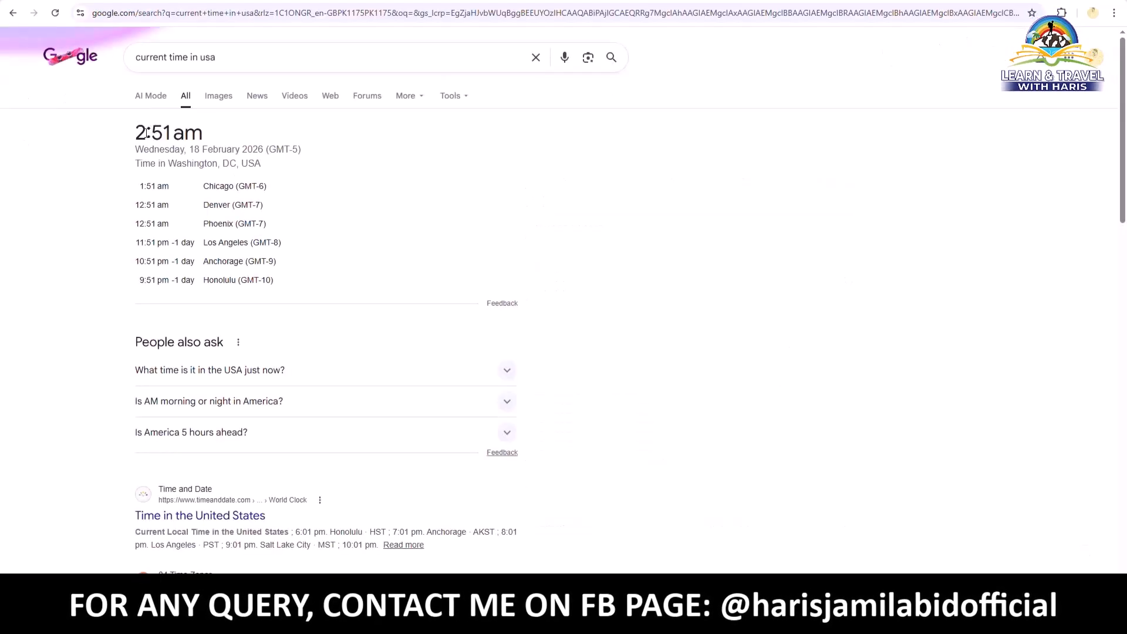
double_click(148, 133)
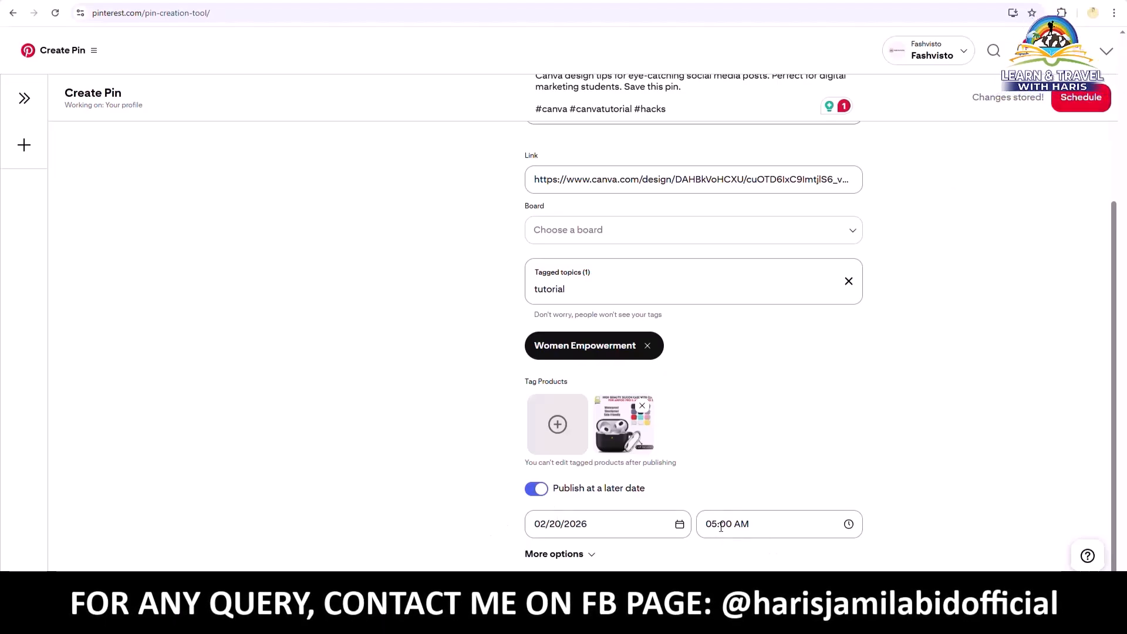
Turn off scheduling, publish the pin immediately, and go to the account's profile page
left_click(536, 490)
left_click(1097, 103)
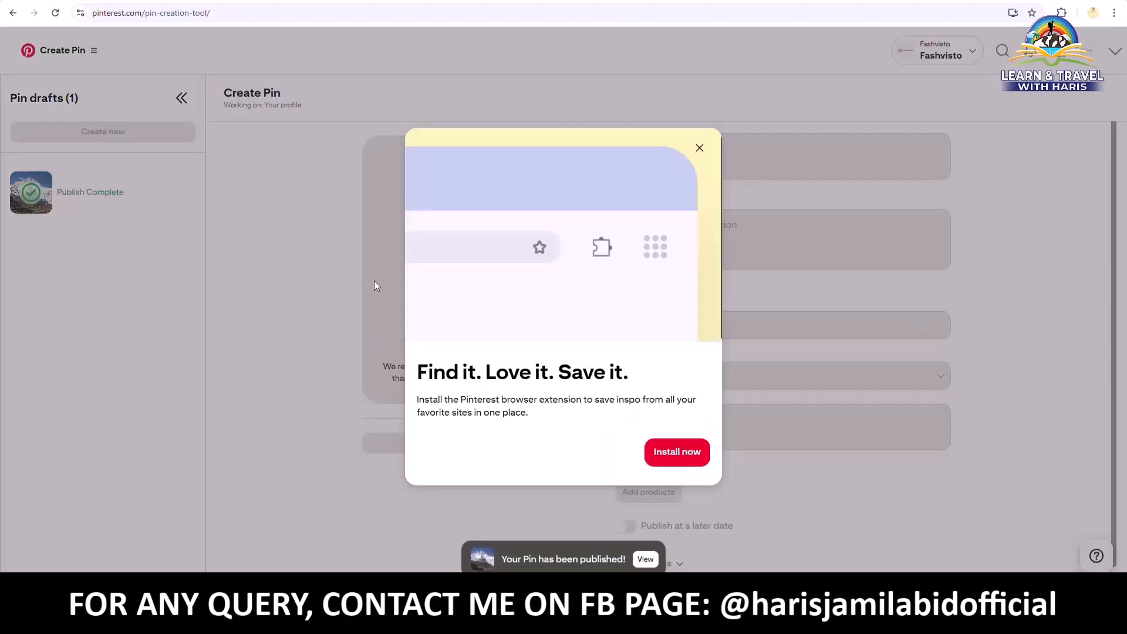
left_click(699, 149)
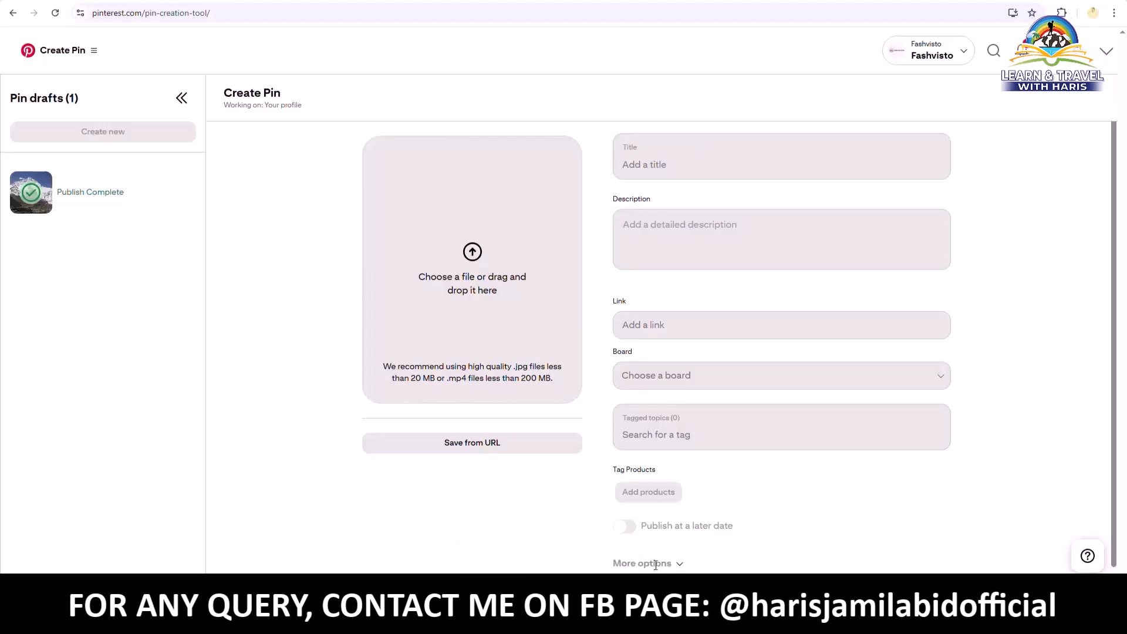
left_click(1107, 51)
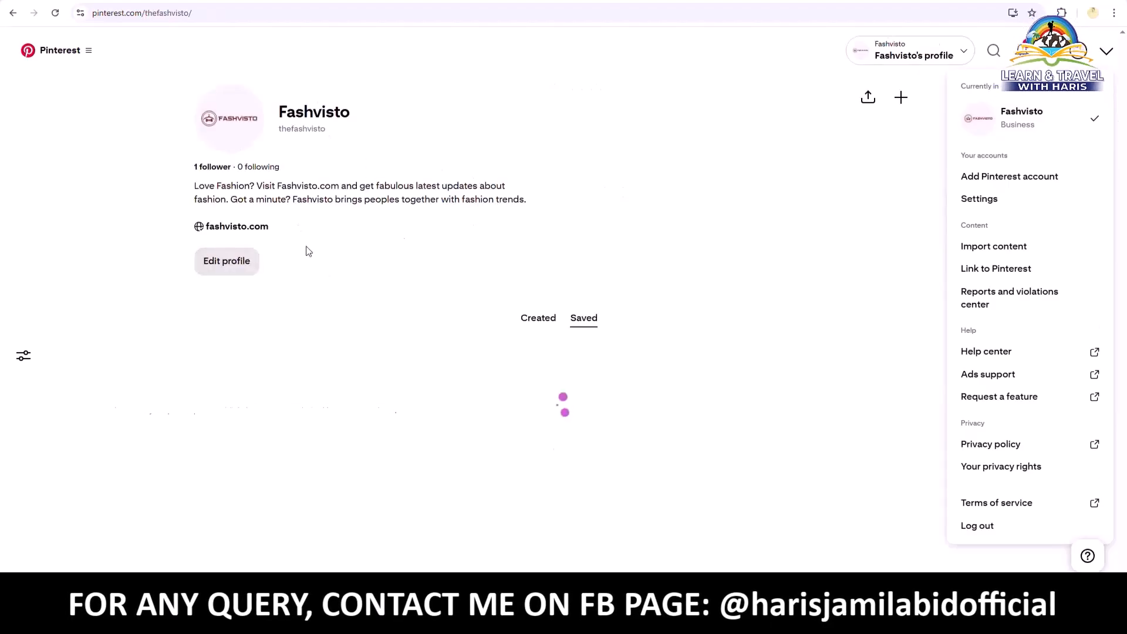
From the profile's Created pins, open the mountain-photo Canva tutorial pin with the tagged AirPods case
left_click(547, 197)
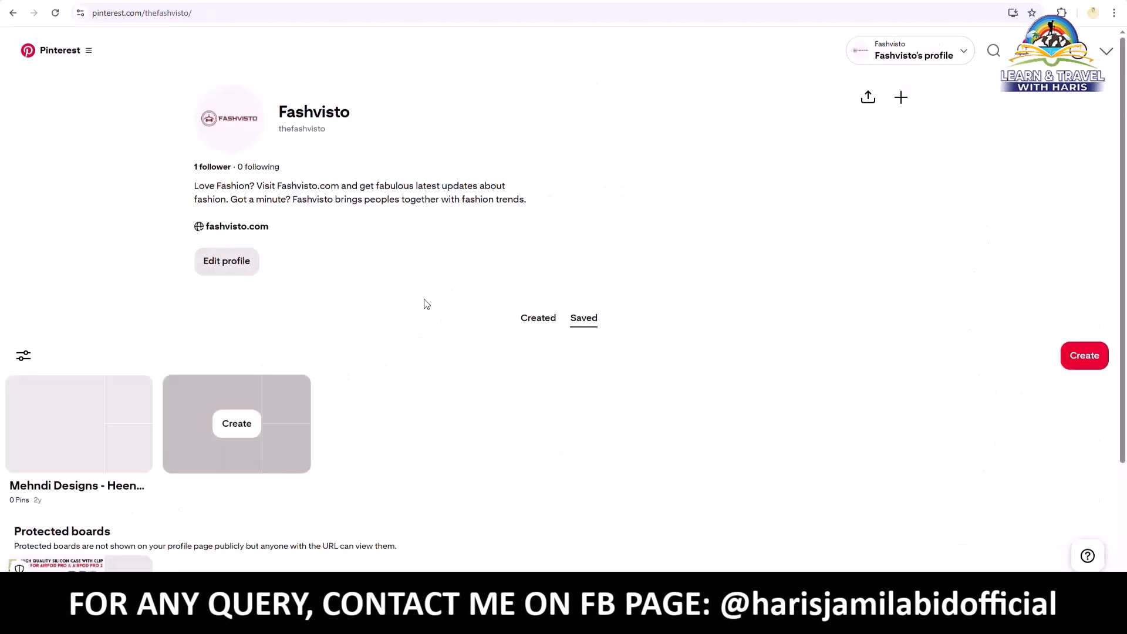
left_click(535, 322)
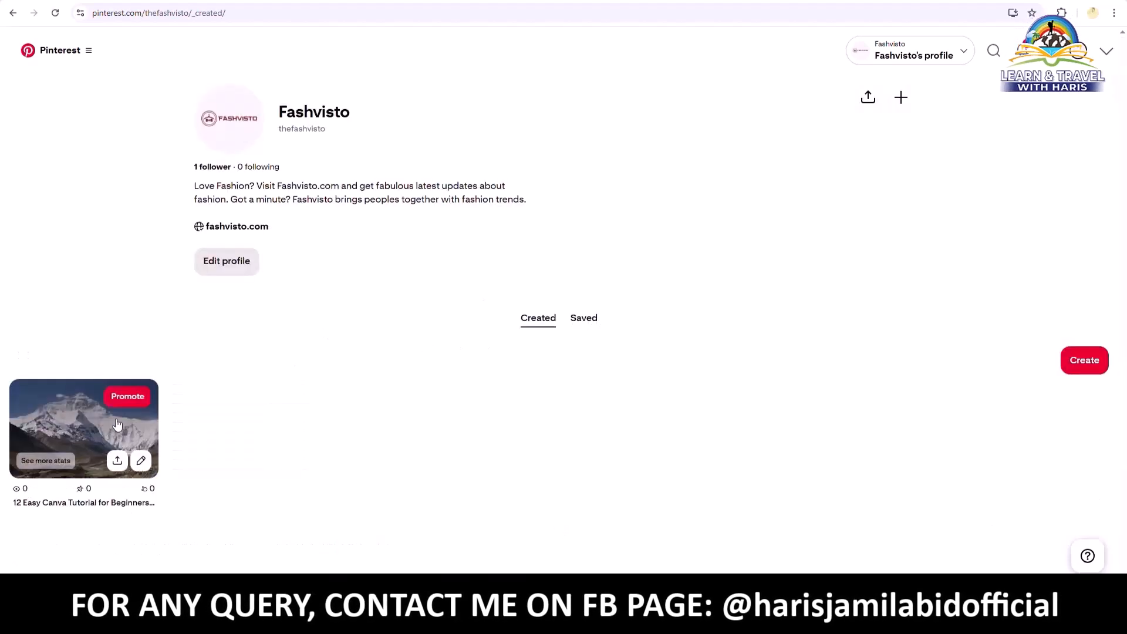
left_click(82, 423)
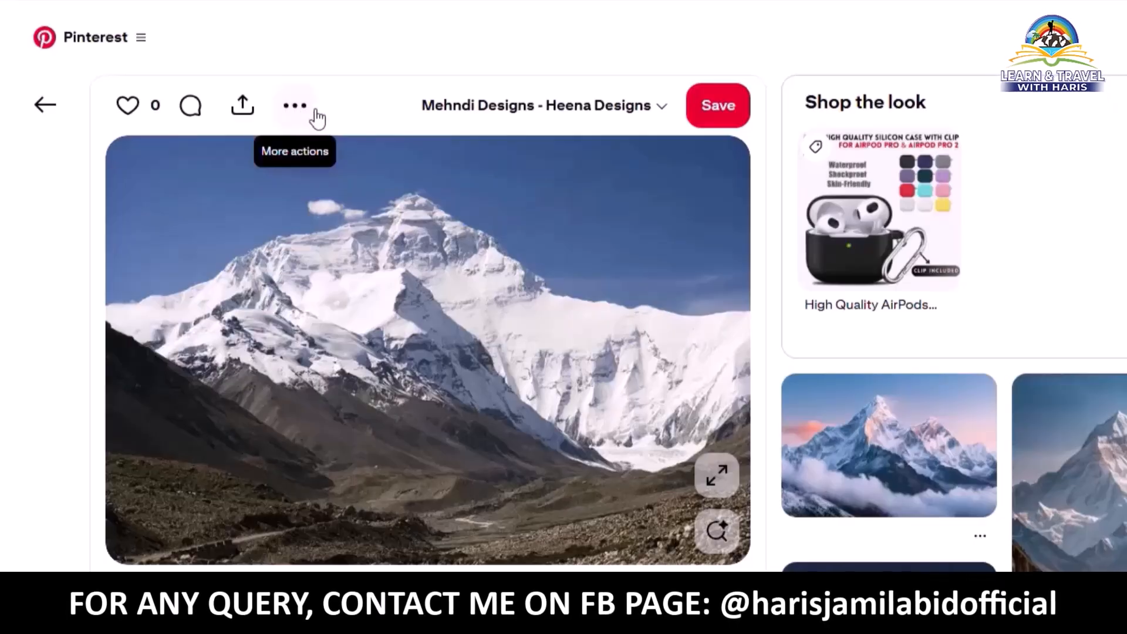
Delete the Canva tutorial pin via Edit Pin and confirm the Created tab is now empty
left_click(307, 119)
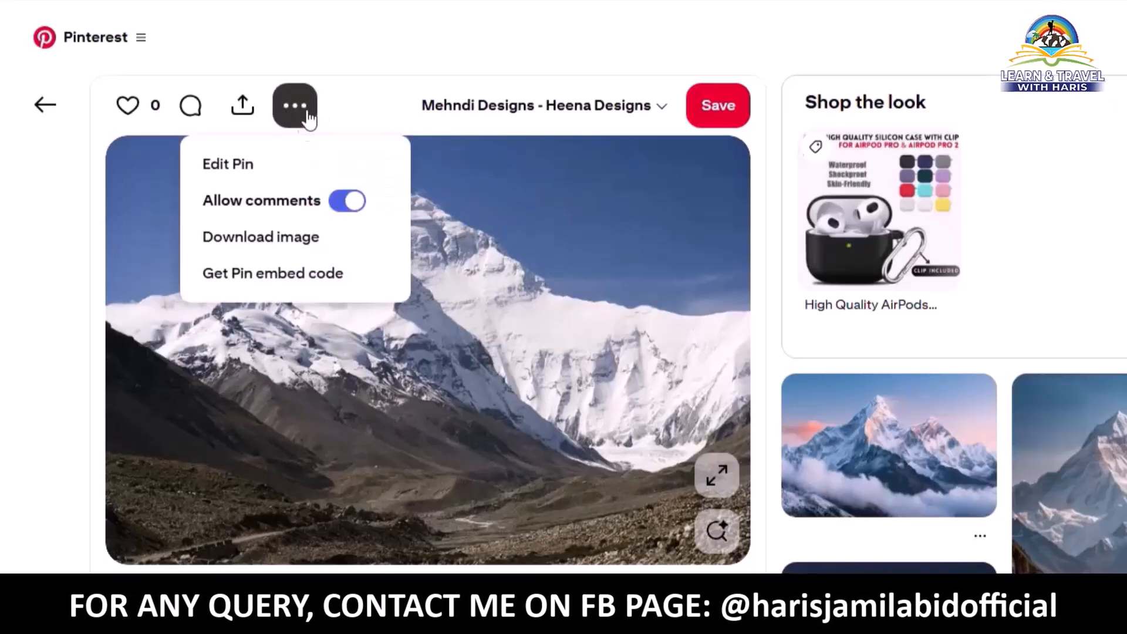
left_click(258, 167)
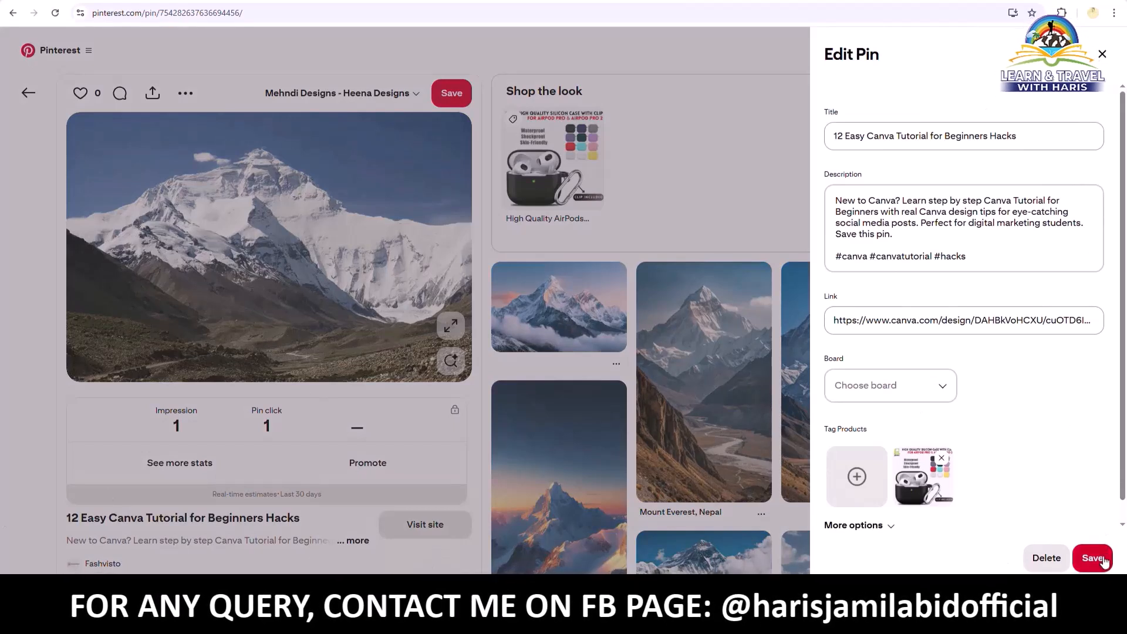
left_click(1046, 559)
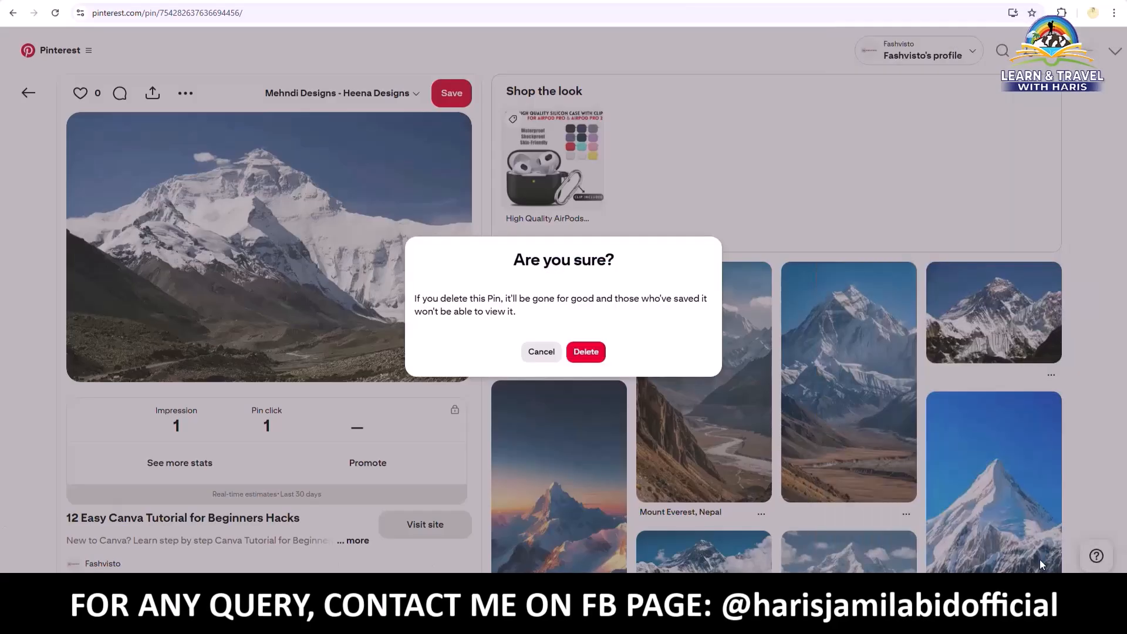
left_click(595, 356)
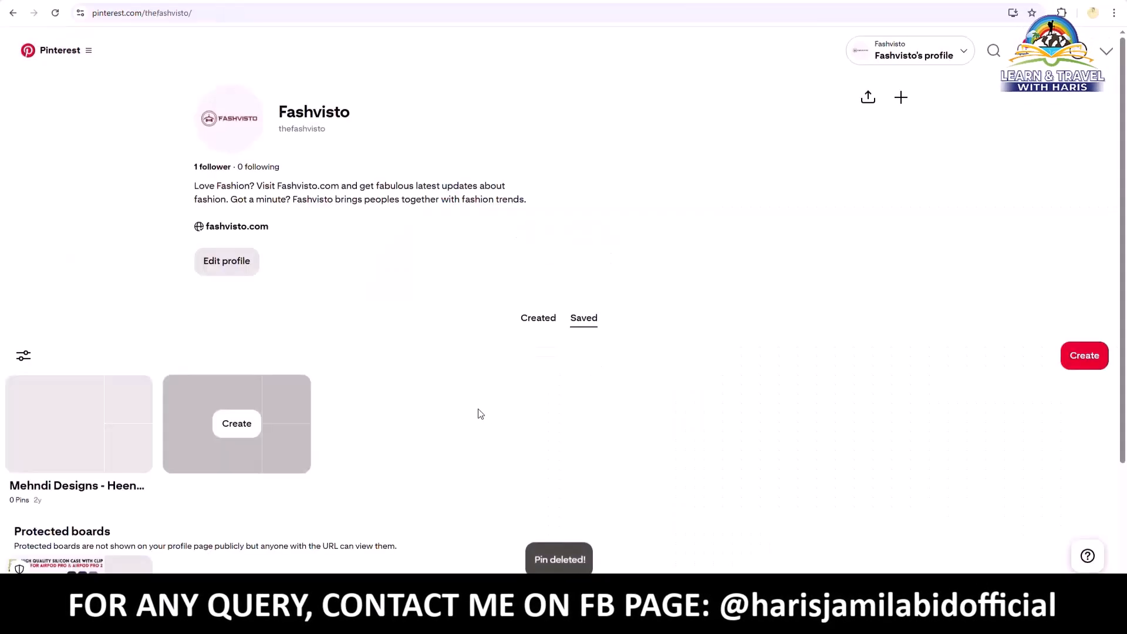
left_click(539, 318)
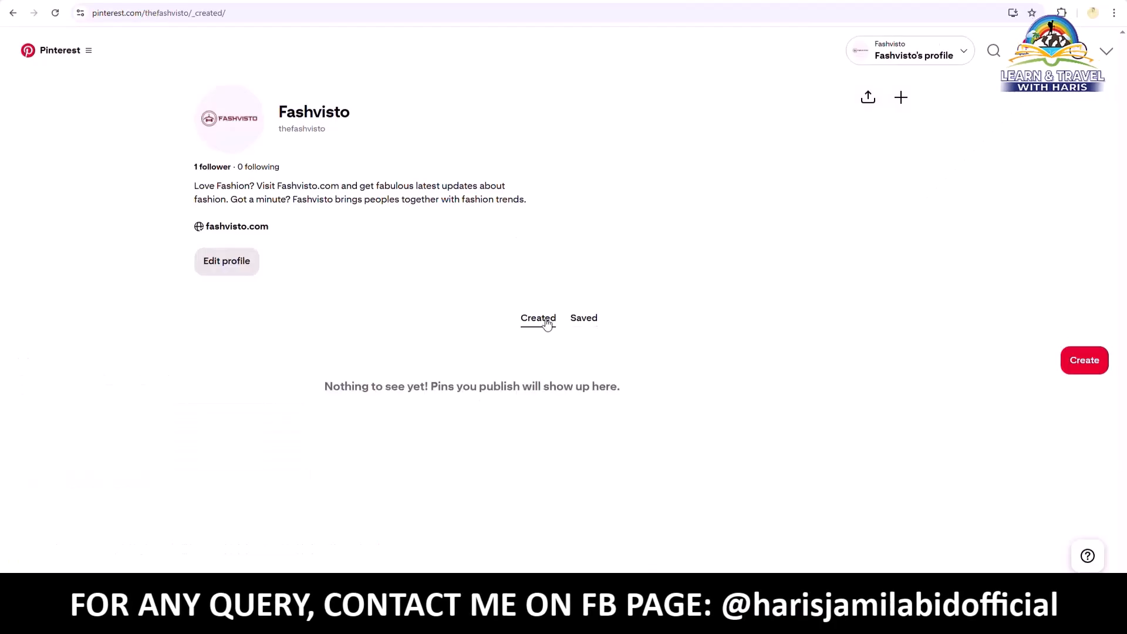